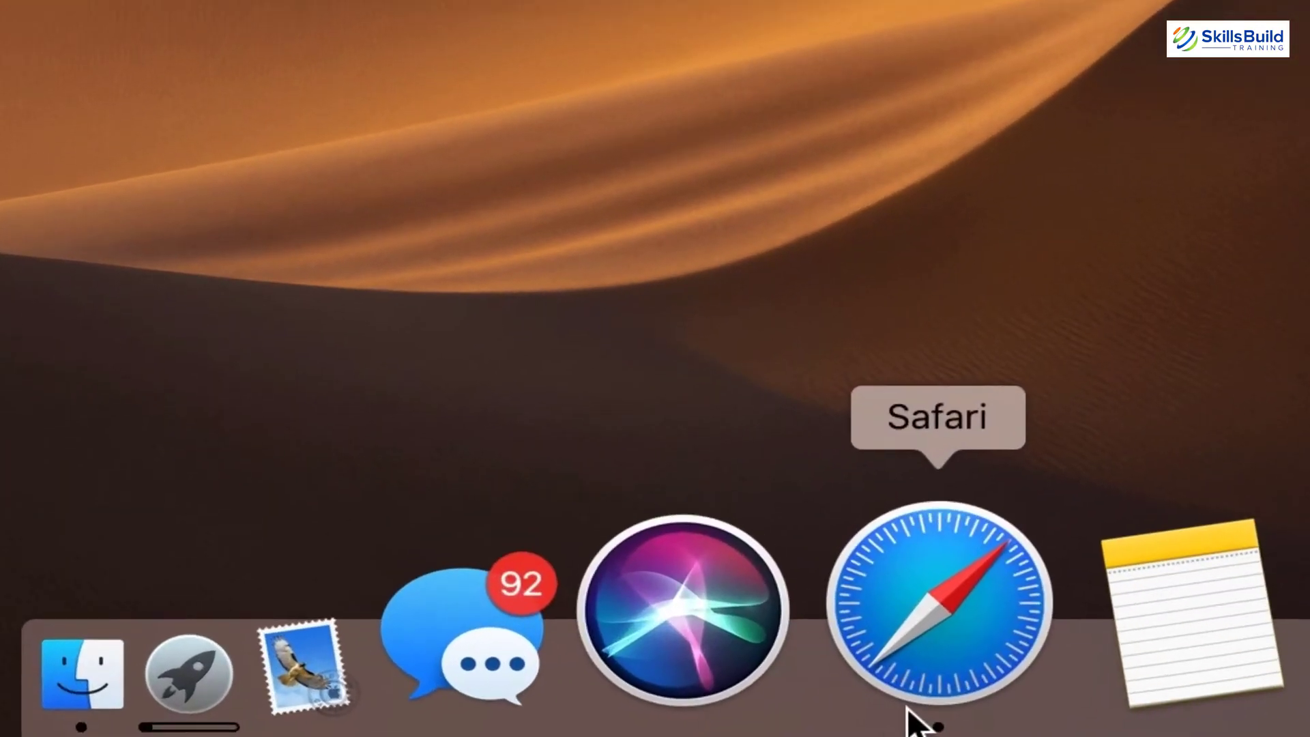
Search in Safari for 'windows enterprise trial' and open Microsoft's Windows 10 Enterprise evaluation page
left_click(909, 710)
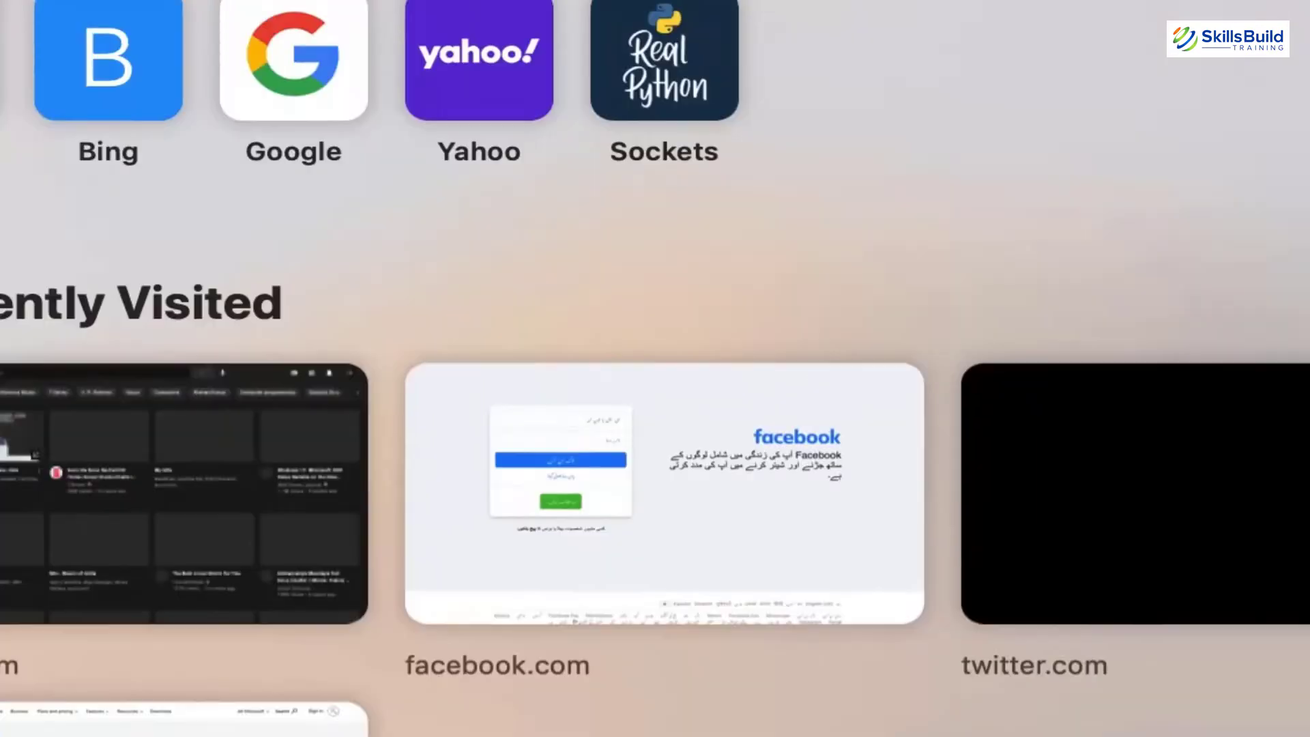
type("windows enterpri")
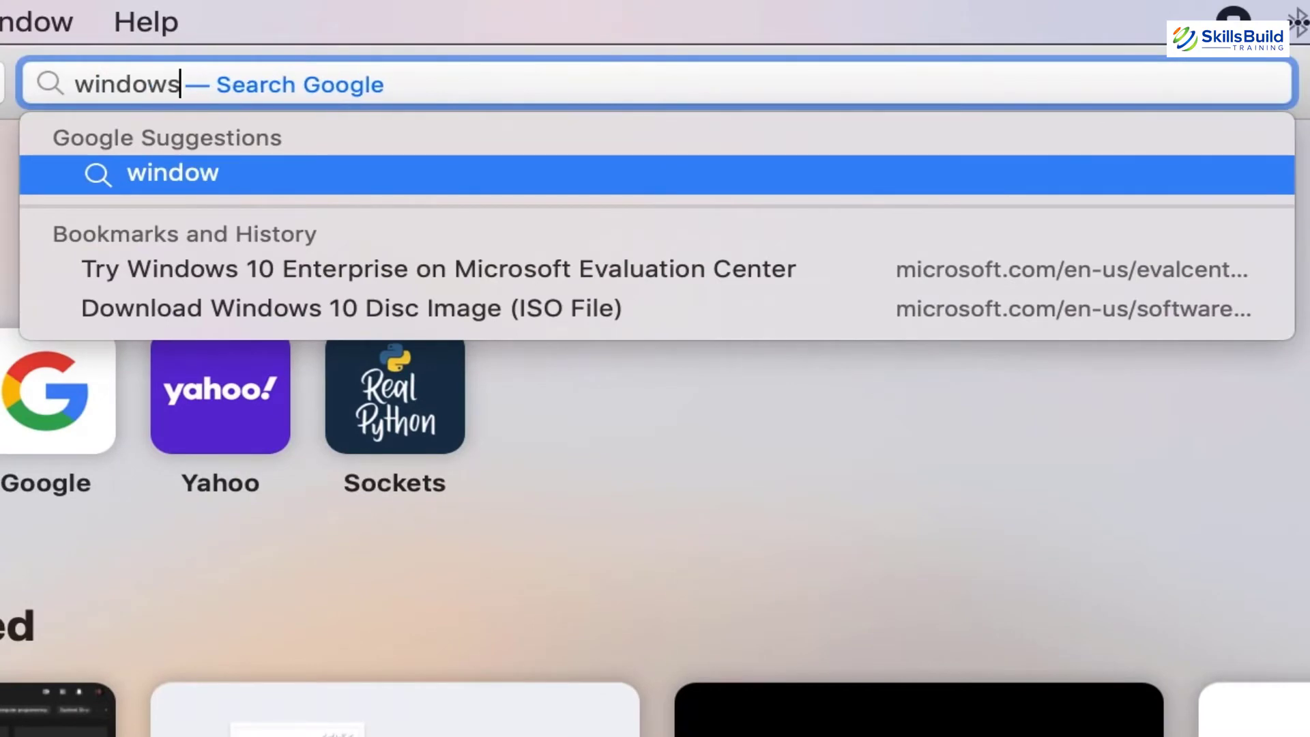
type("se trial")
key("Return")
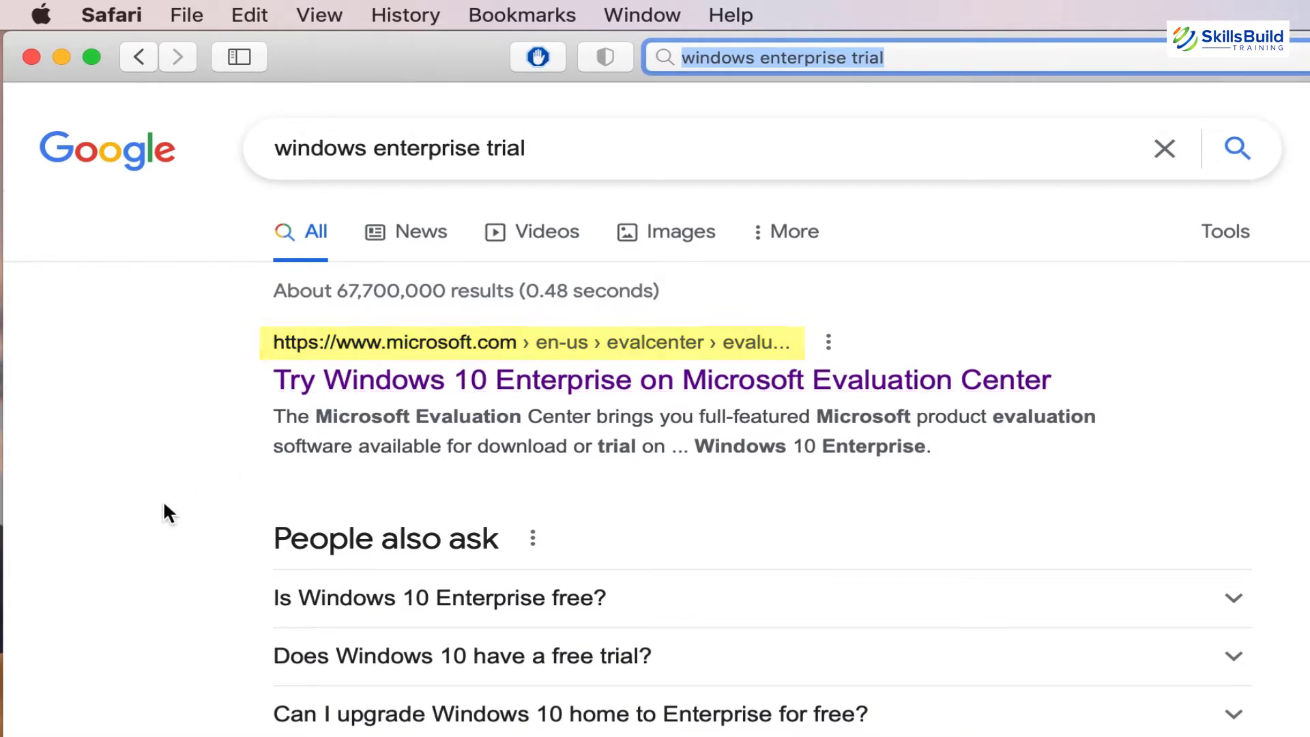
left_click(354, 378)
scroll(35, 600, "down", 5)
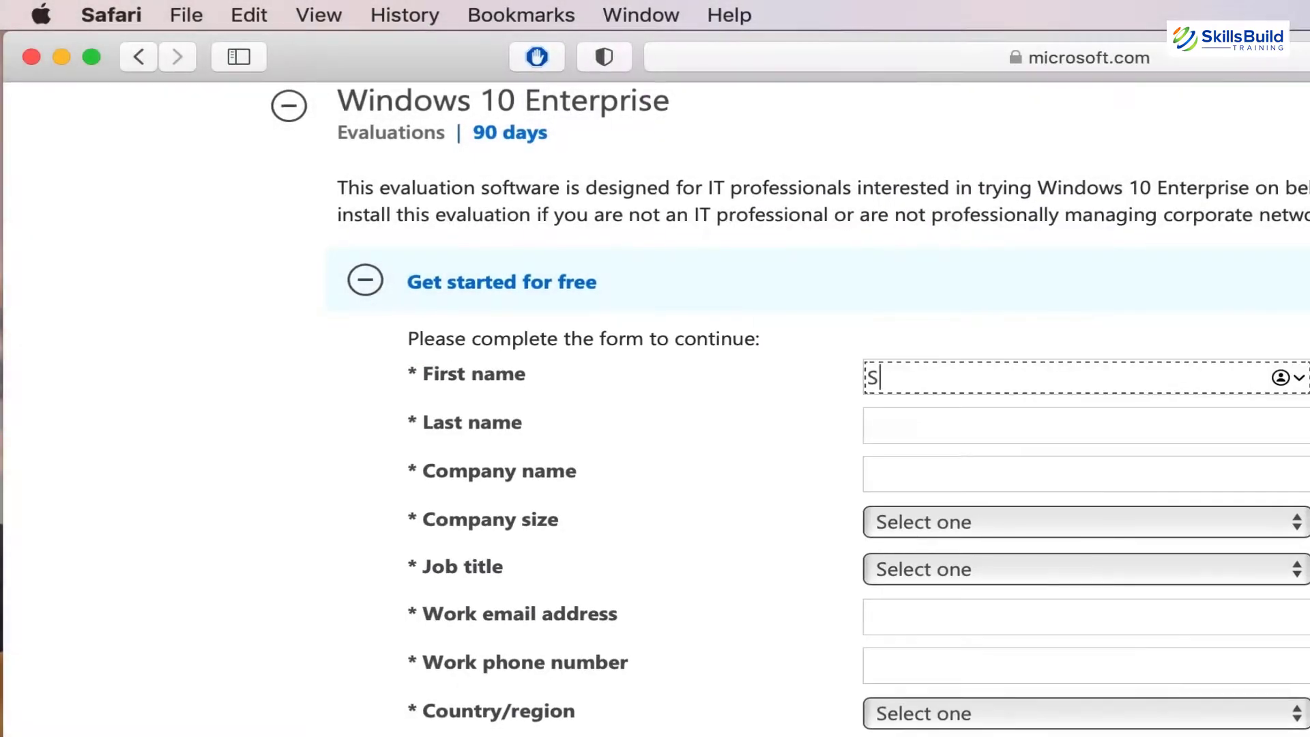
Enter the first name, last name and company name, then choose company size 10-24 and job title IT or Technical Manager
type("am")
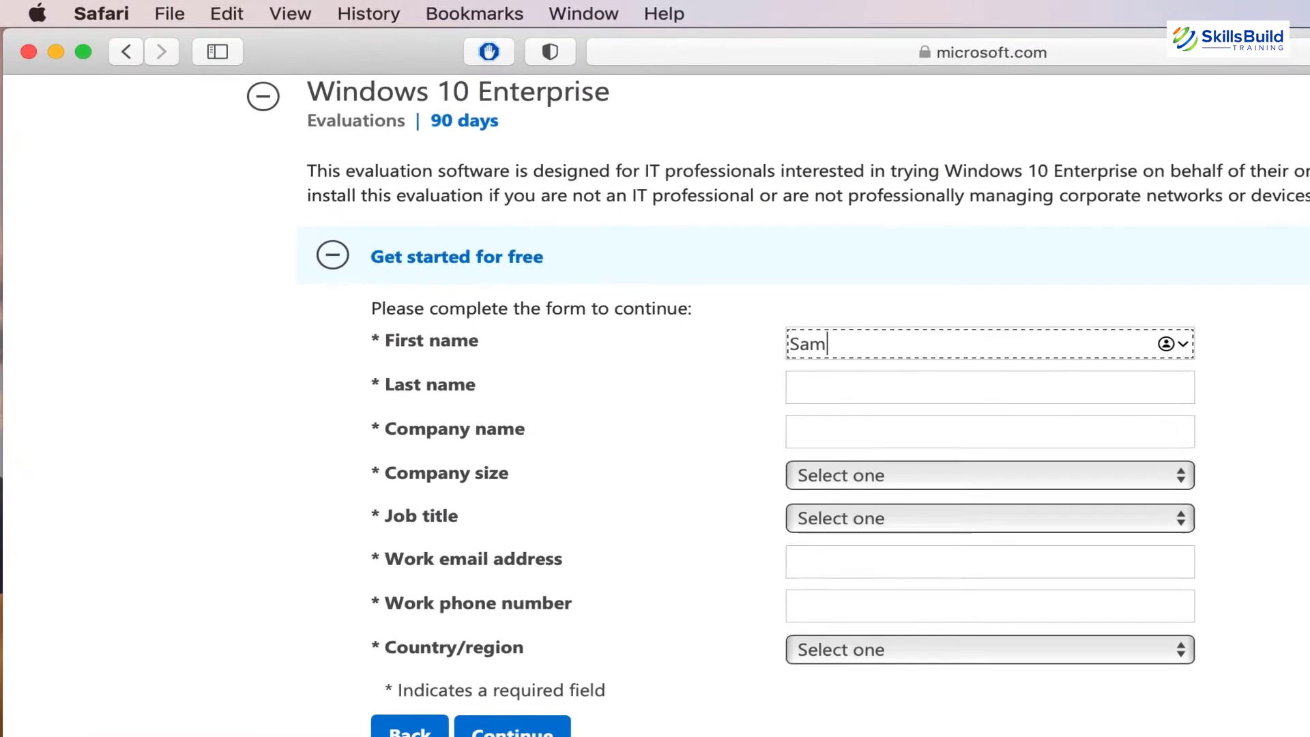
key("Tab")
type("Martin")
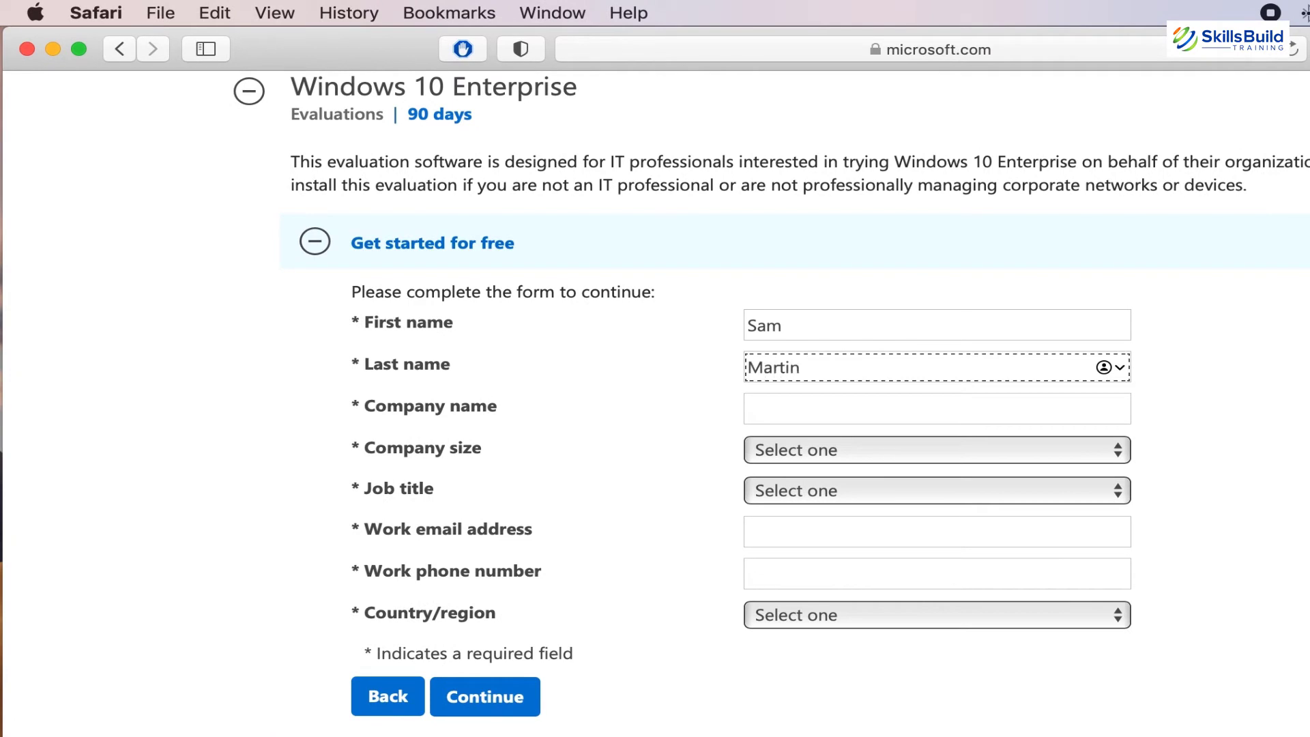
key("Tab")
type("TSEP")
left_click(784, 443)
left_click(795, 494)
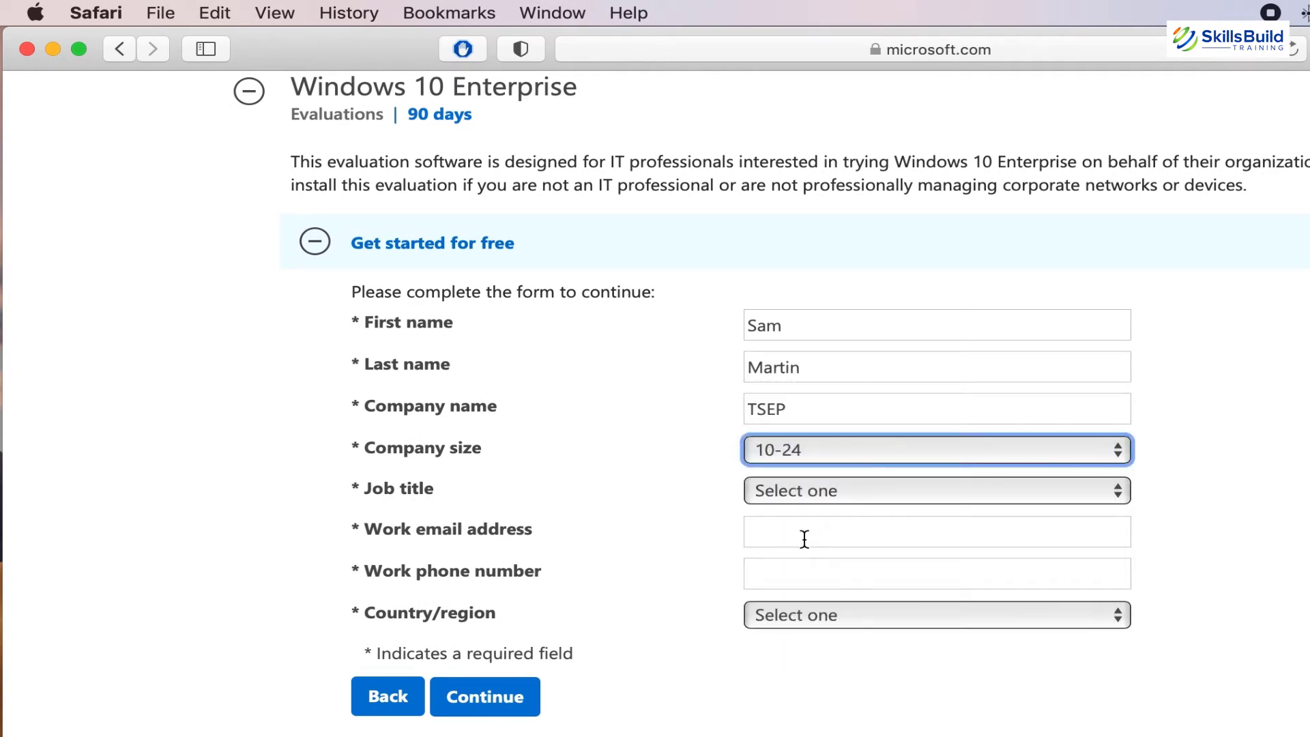
left_click(899, 494)
left_click(856, 602)
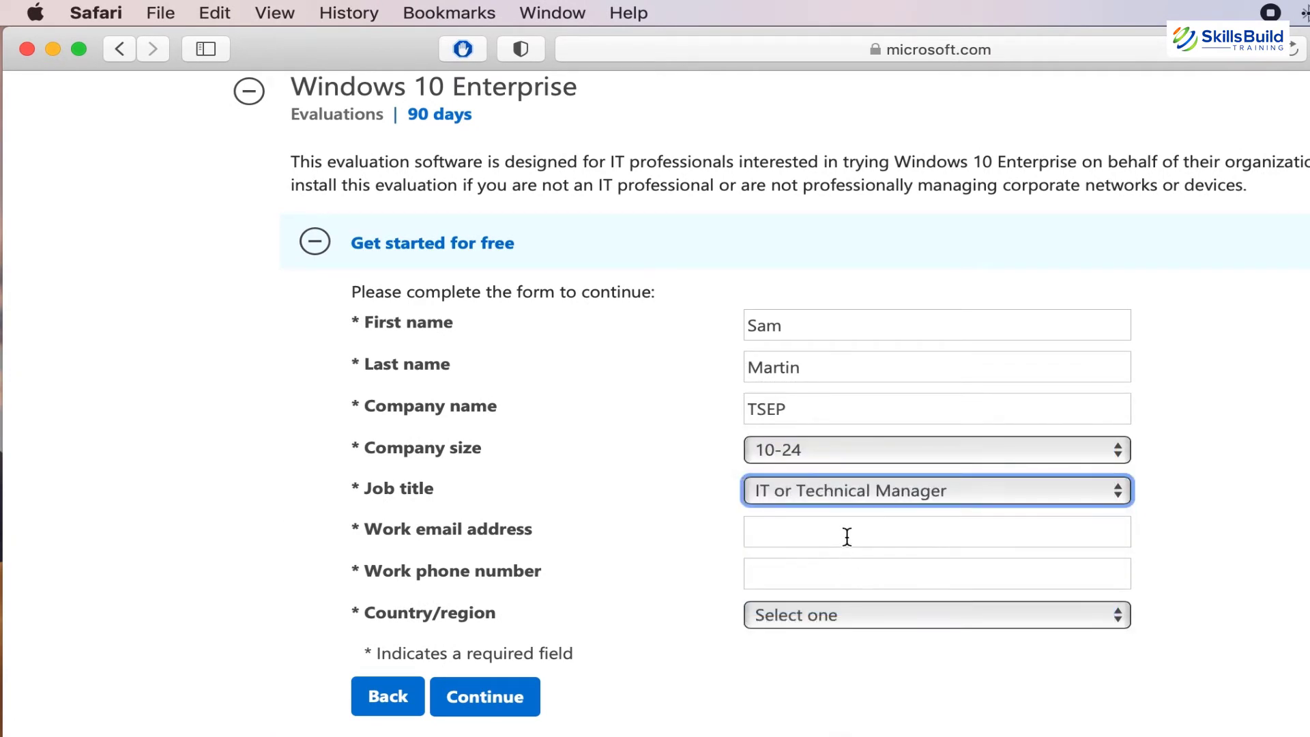
Fill in the work email and phone number, choose Australia as country, and submit the form
left_click(847, 536)
type("...")
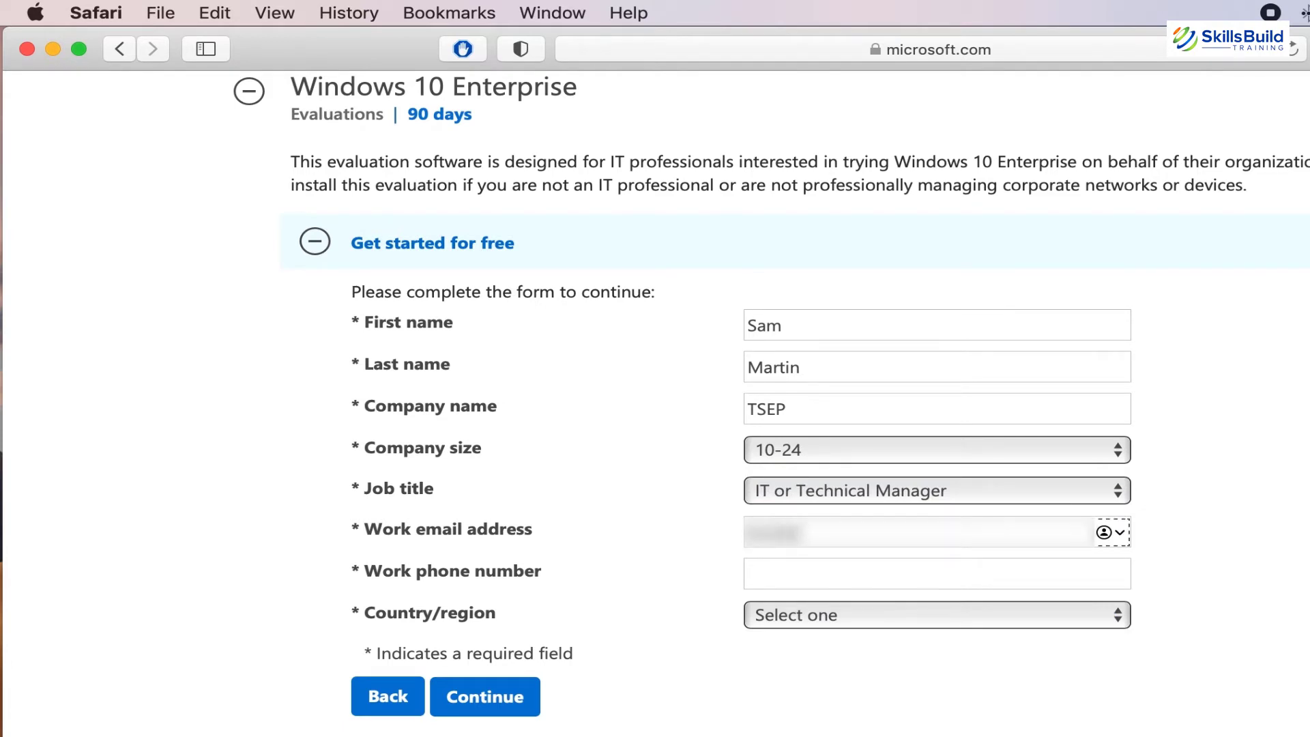
type("...")
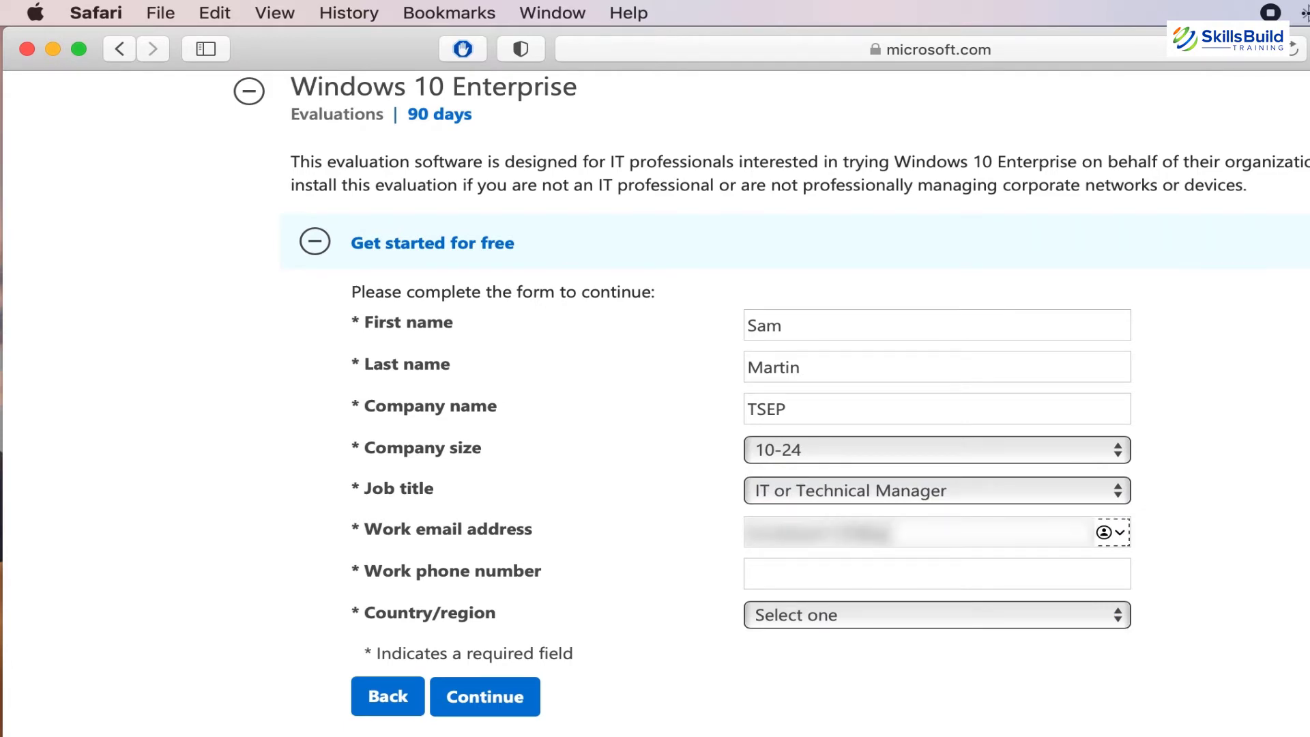
type("...")
left_click(833, 580)
type("...")
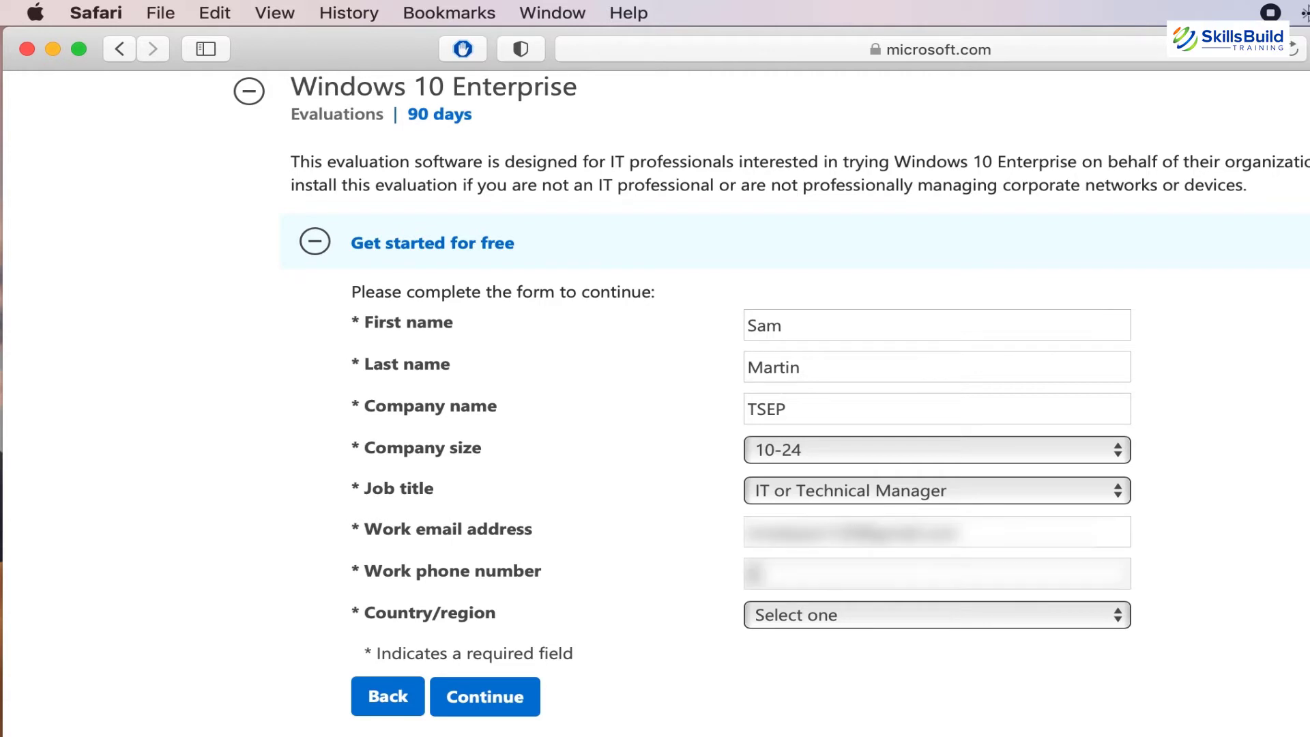
type("...")
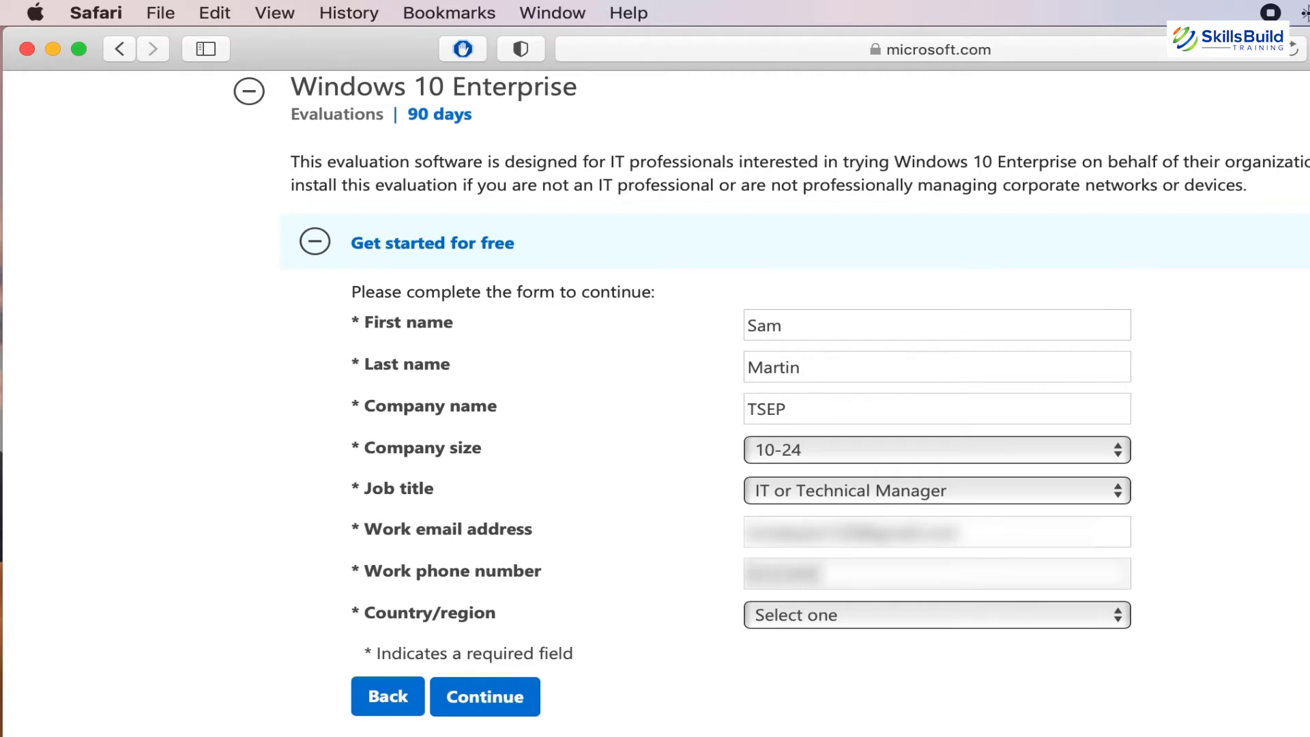
left_click(854, 617)
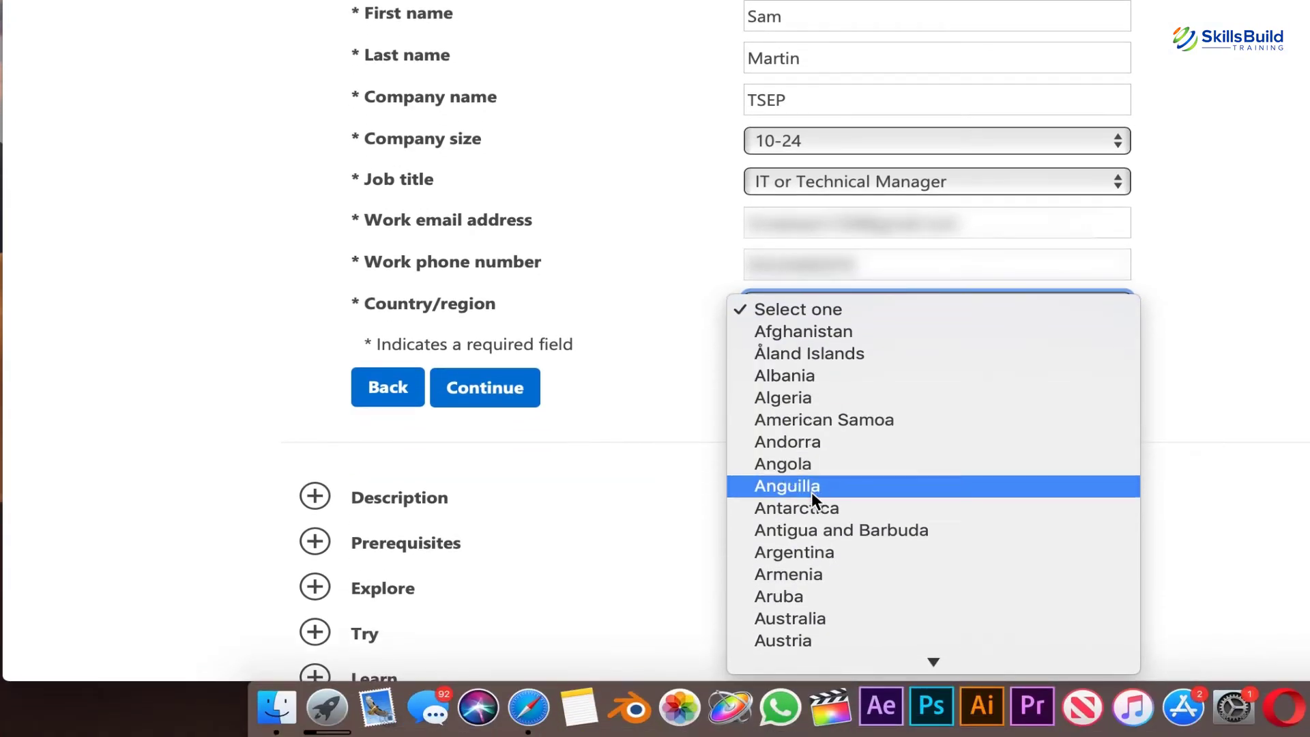
left_click(811, 612)
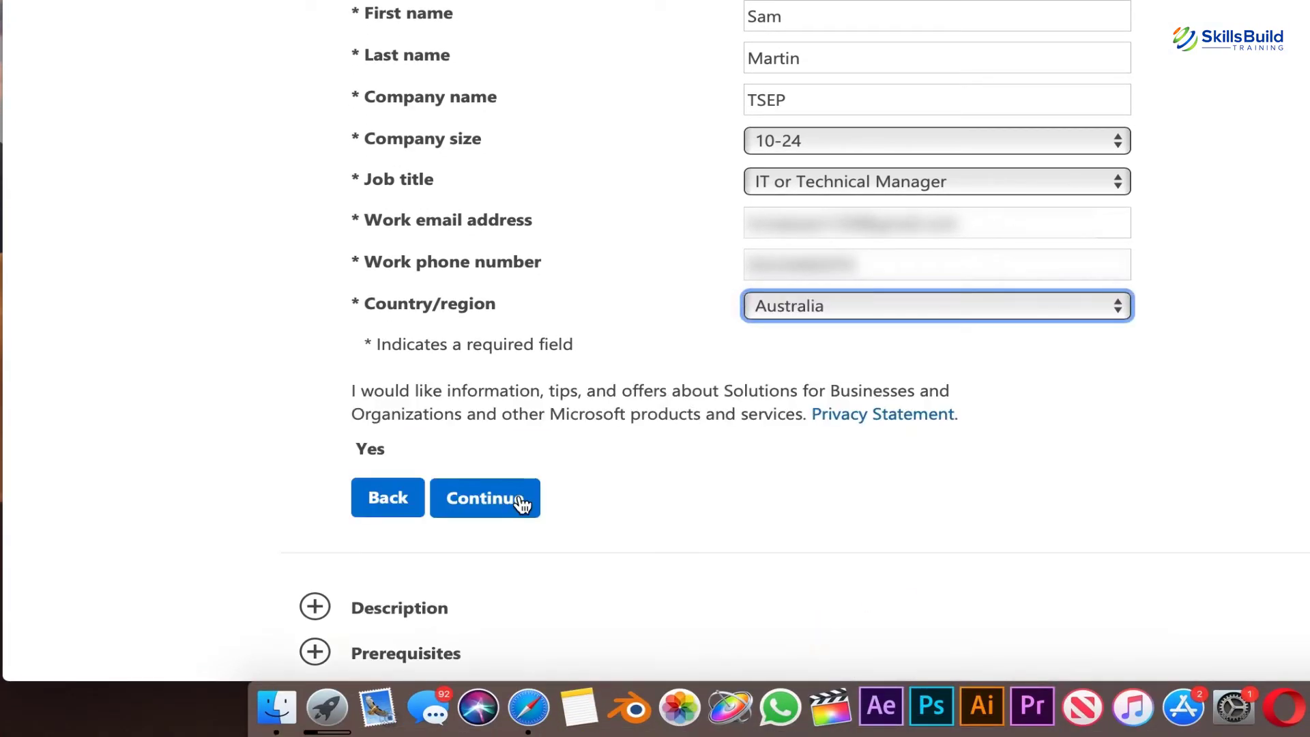
left_click(520, 500)
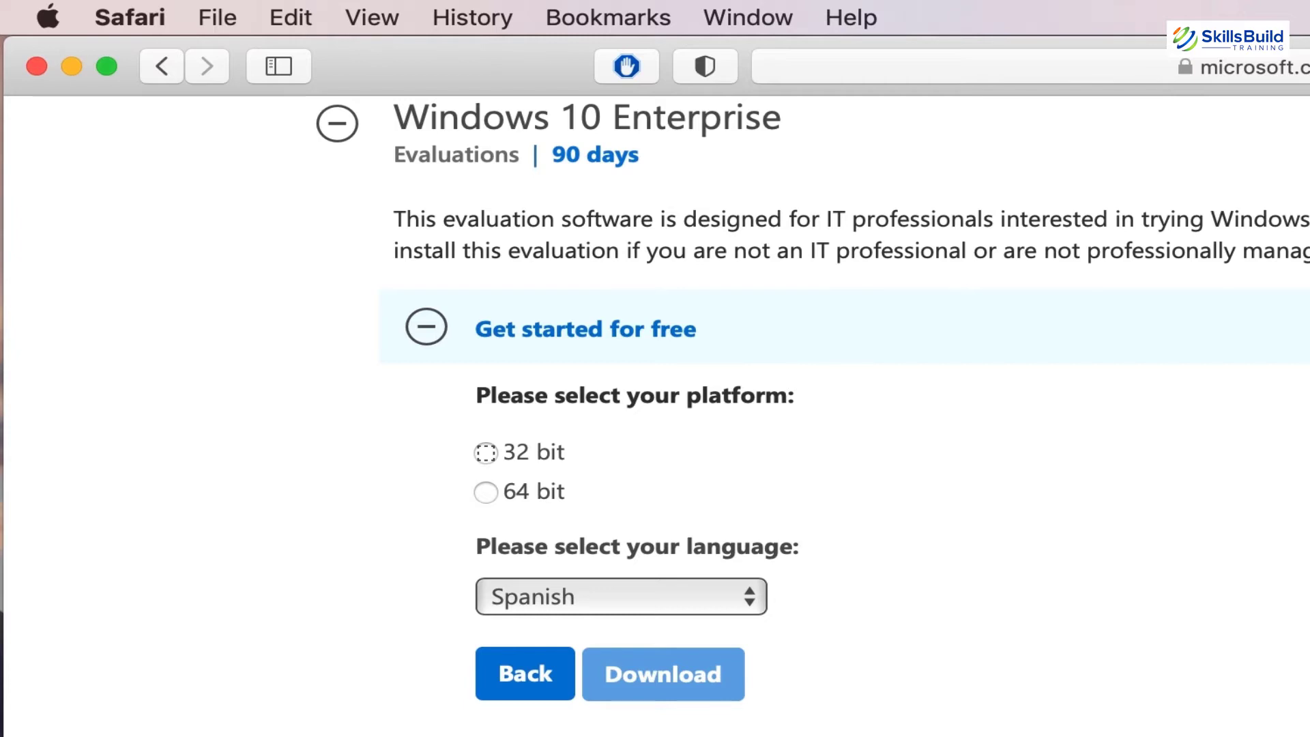
Select the 64 bit platform and English language for the Windows 10 Enterprise ISO
left_click(488, 491)
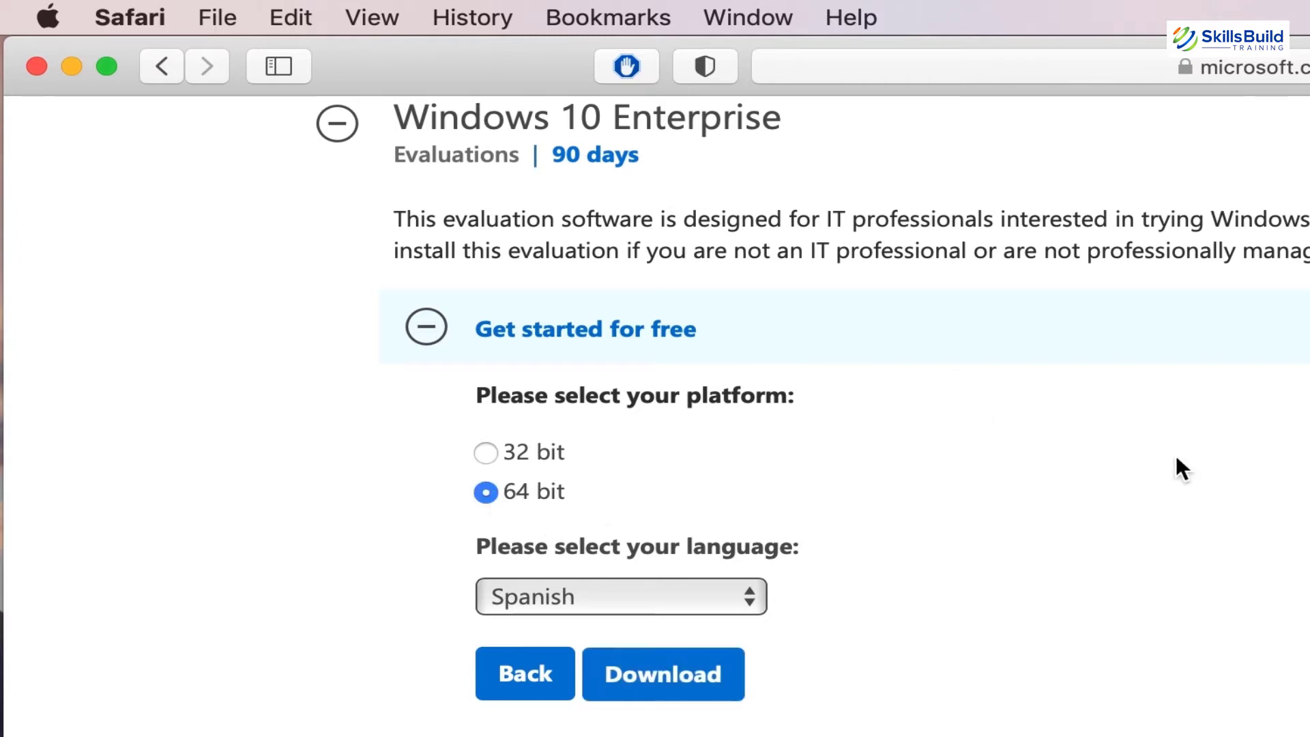
left_click(766, 592)
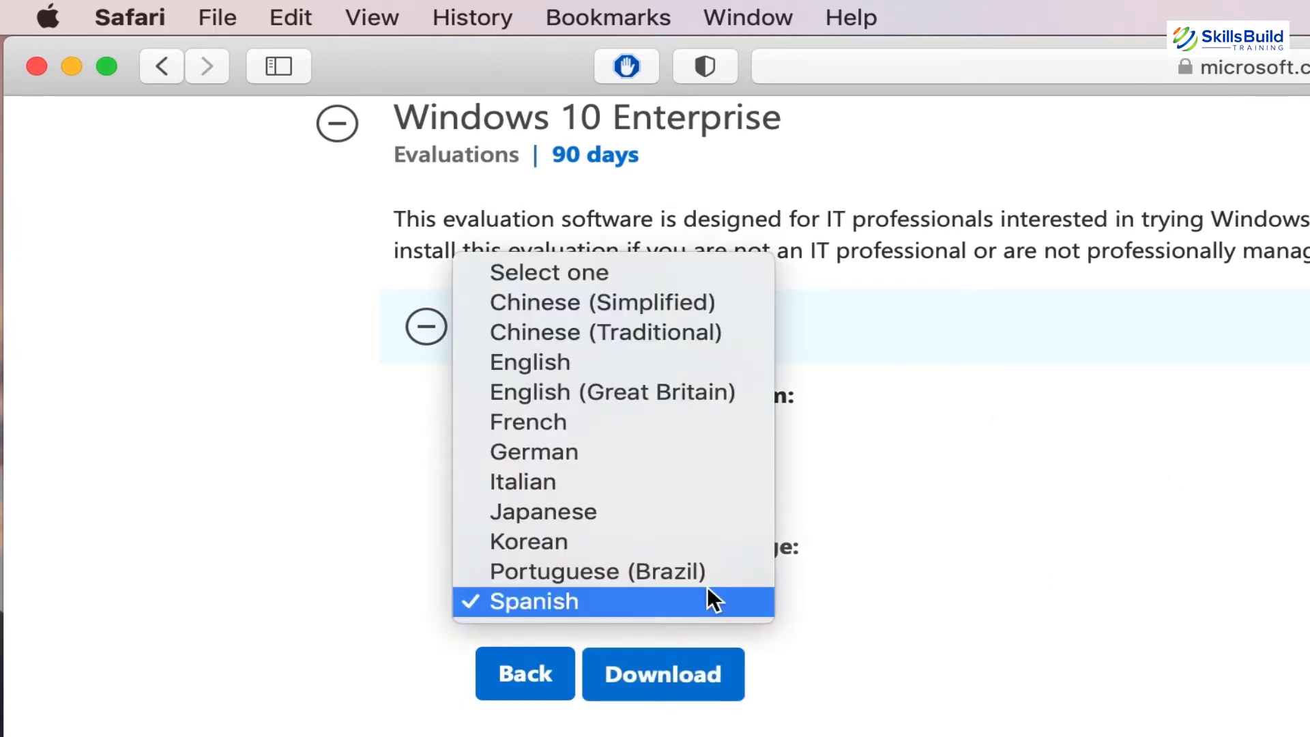
left_click(729, 358)
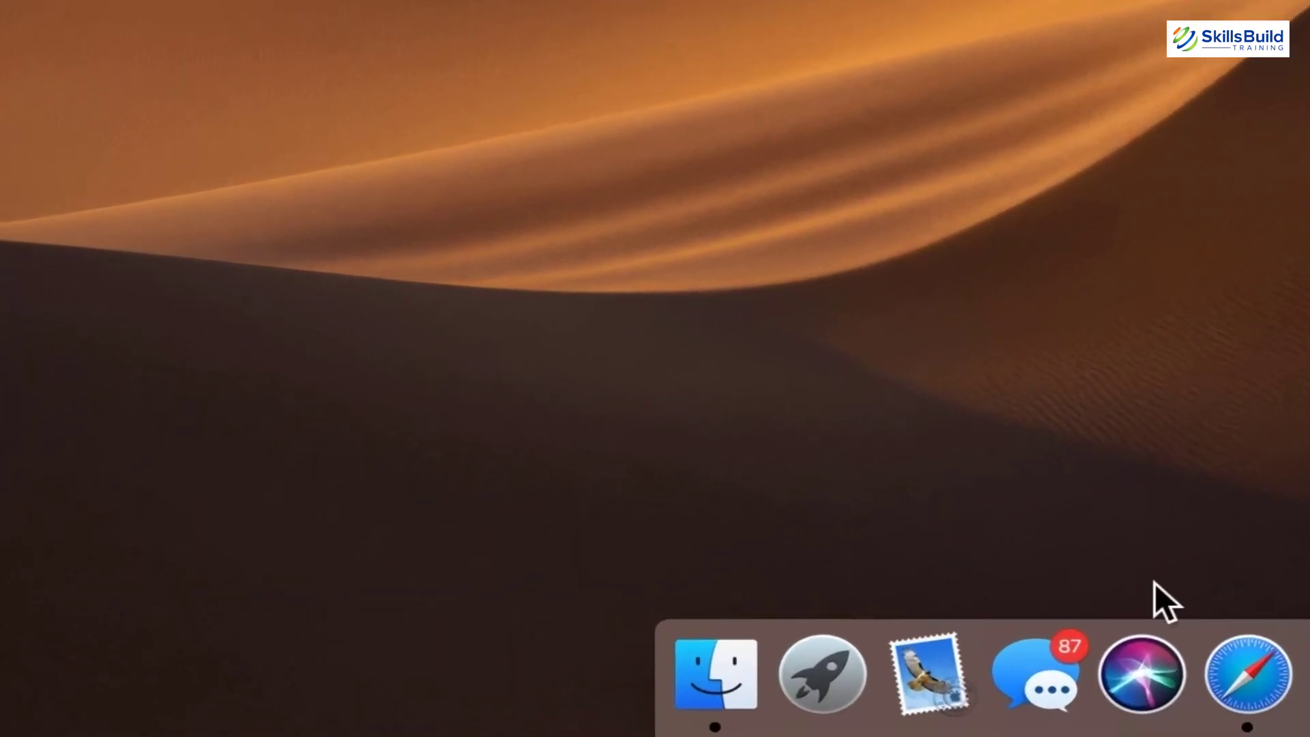
Launch VirtualBox and define a new VM named 'Windows 10' in the default machine folder
left_click(821, 676)
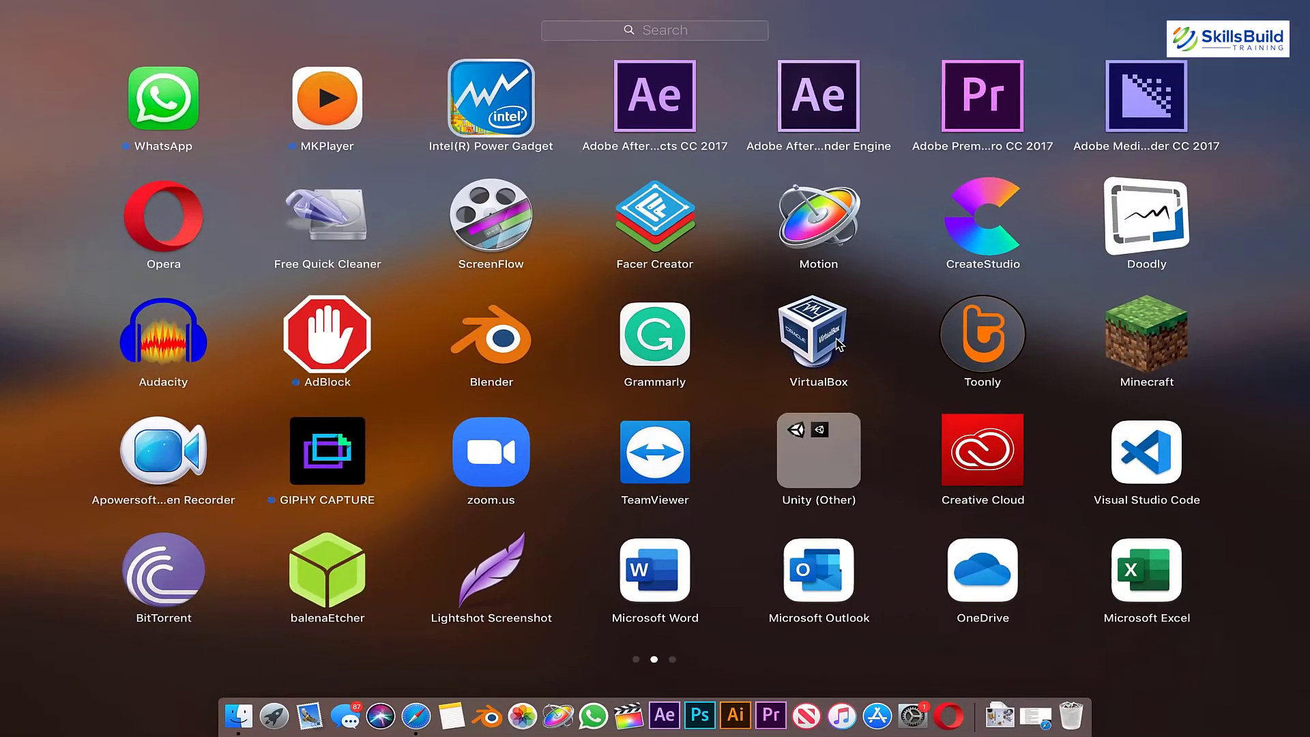
left_click(836, 338)
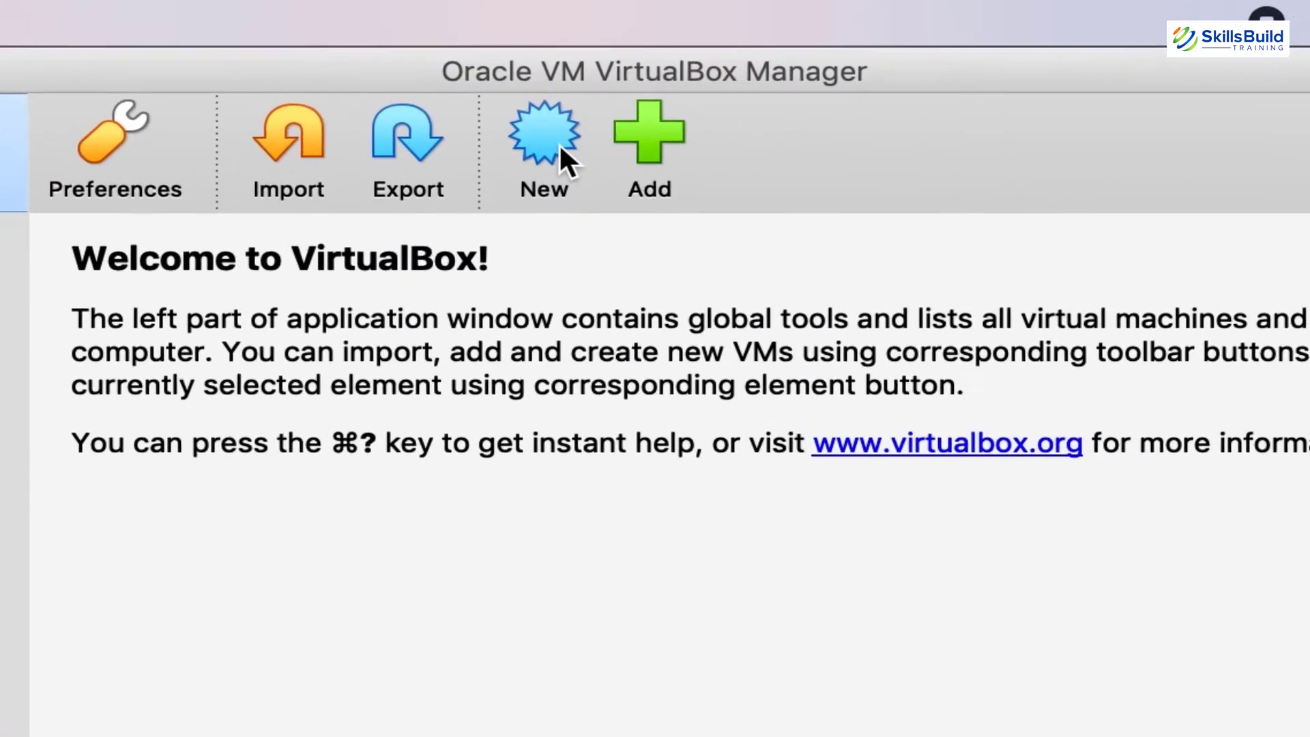
left_click(613, 57)
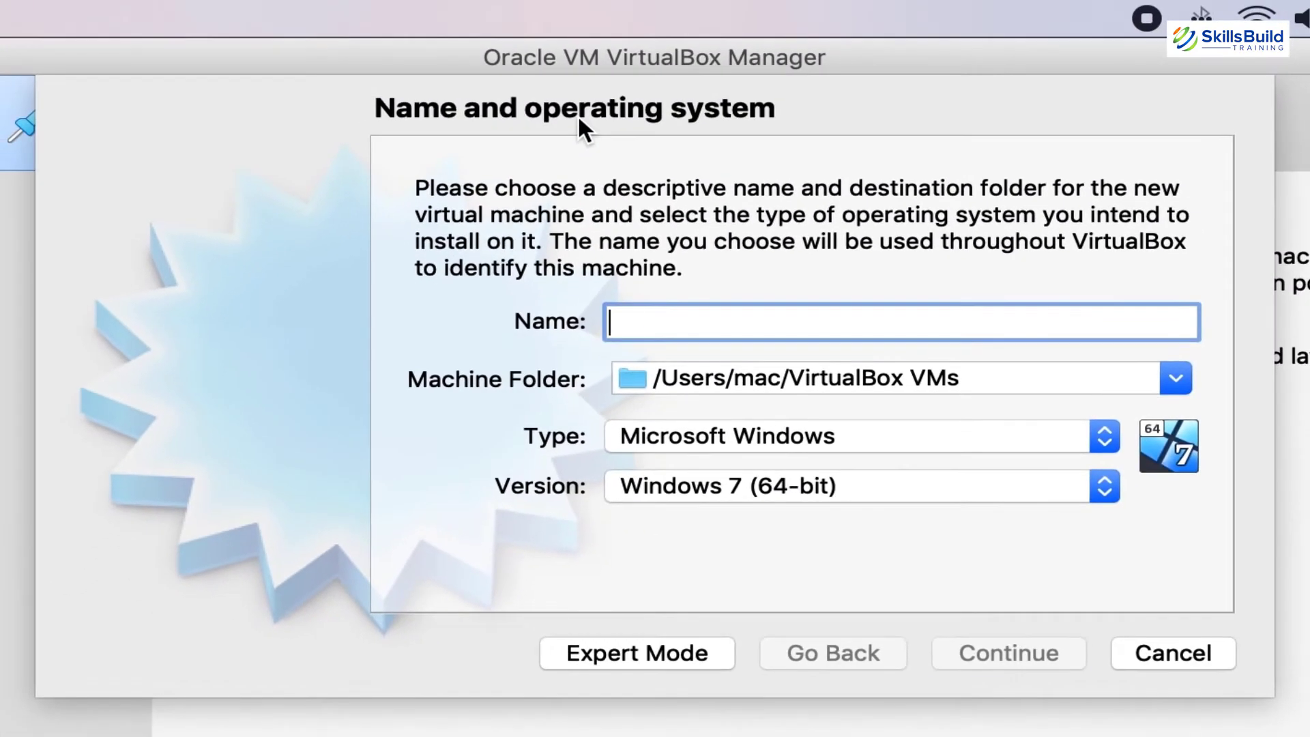
type("Wi")
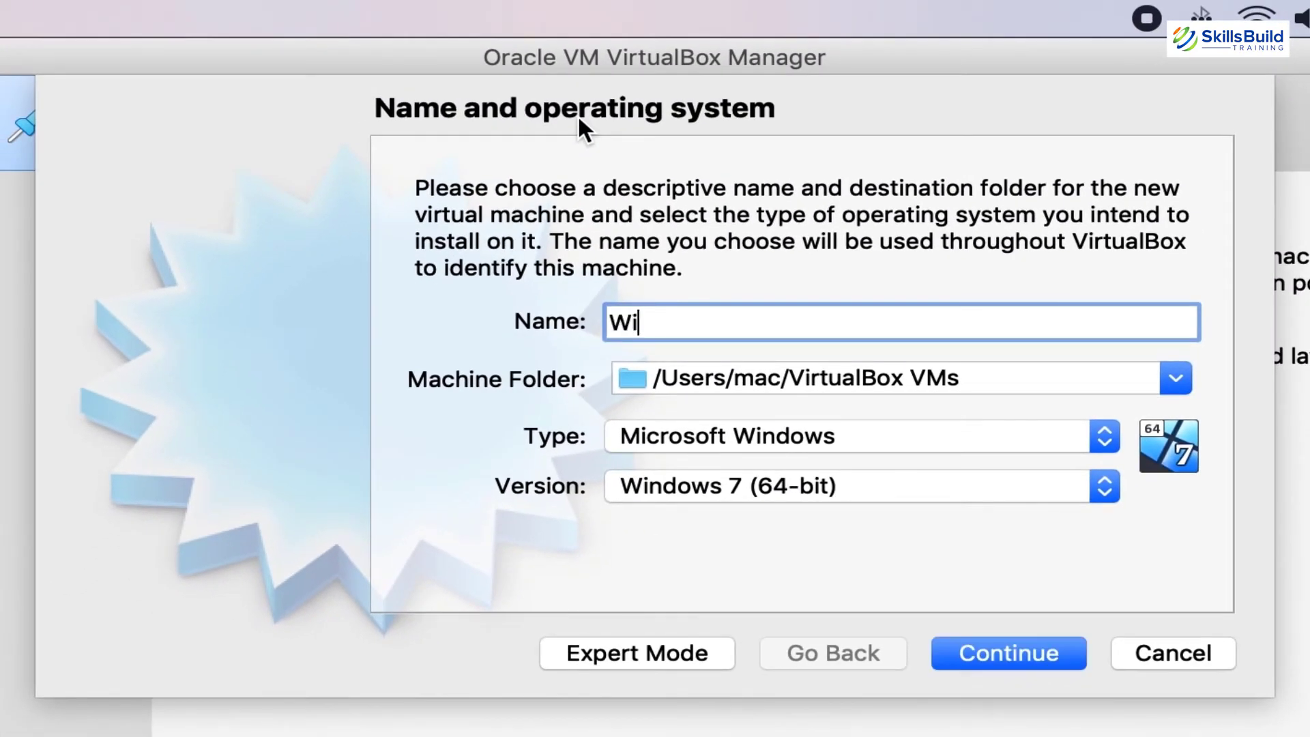
type("ndows 10")
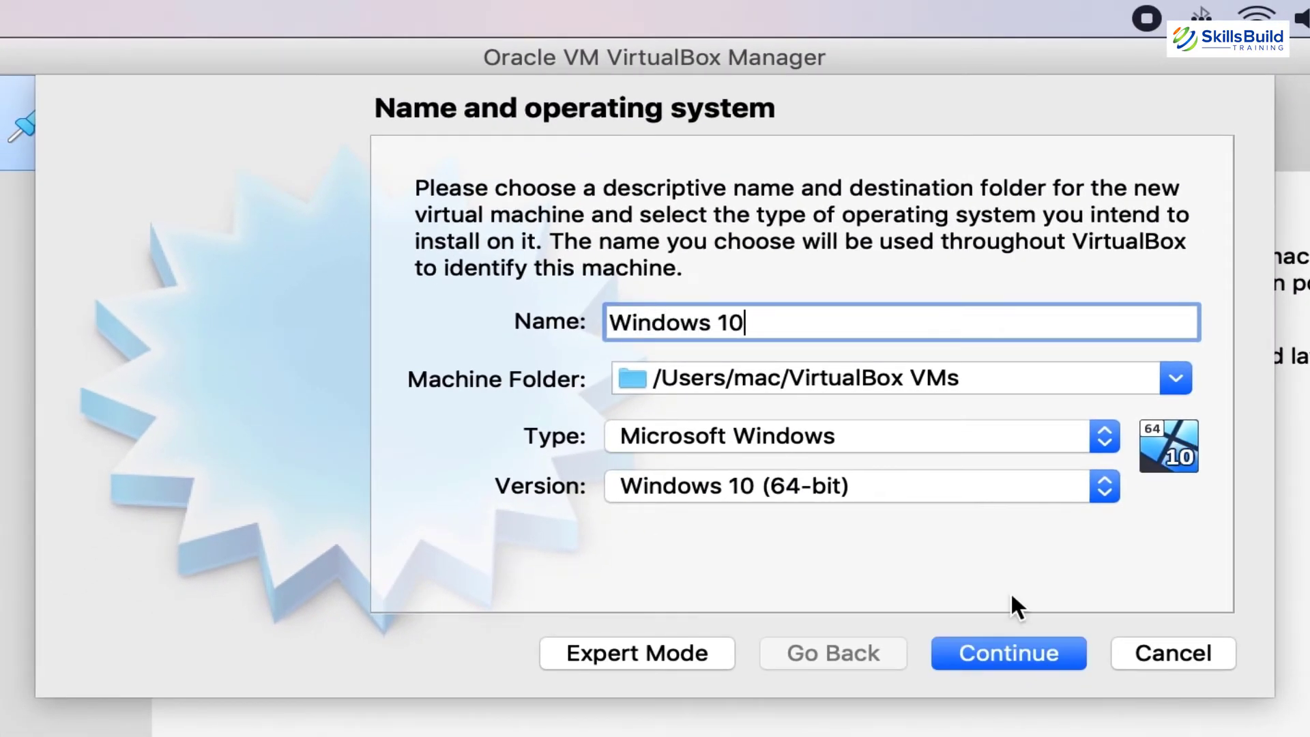
left_click(1173, 375)
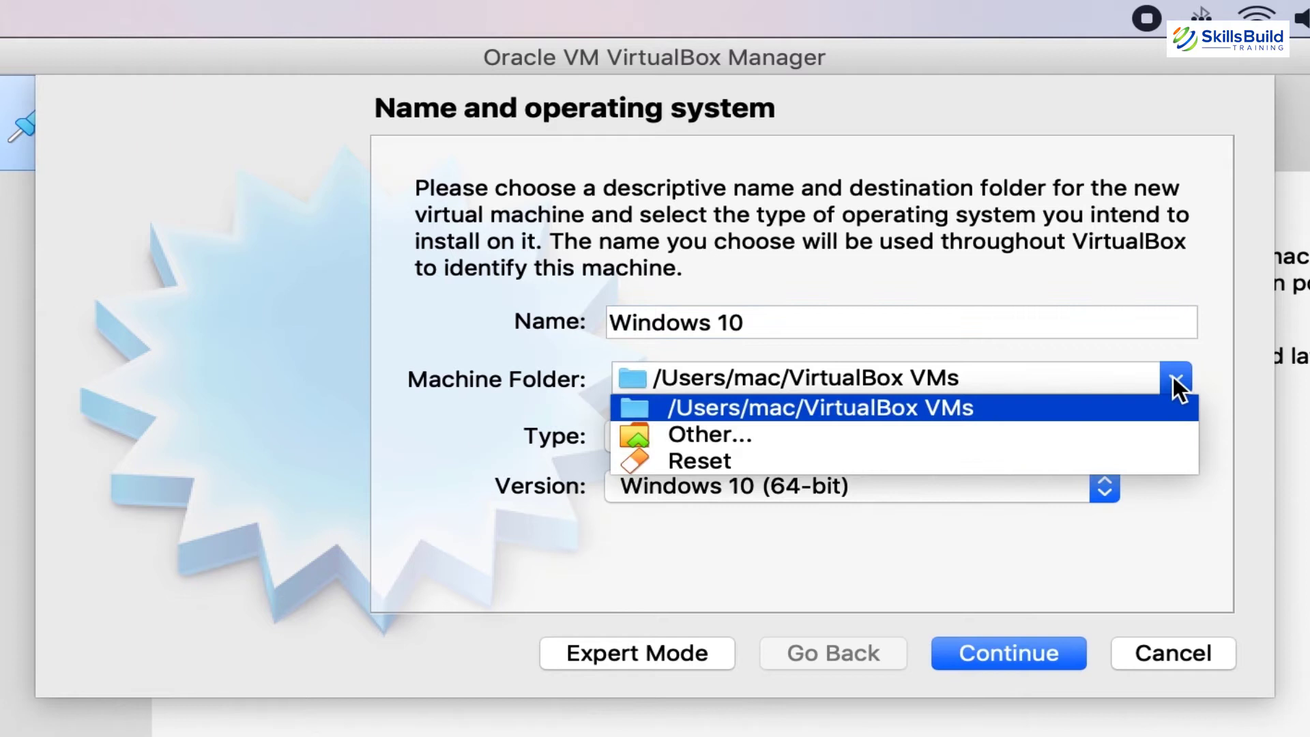
left_click(1119, 397)
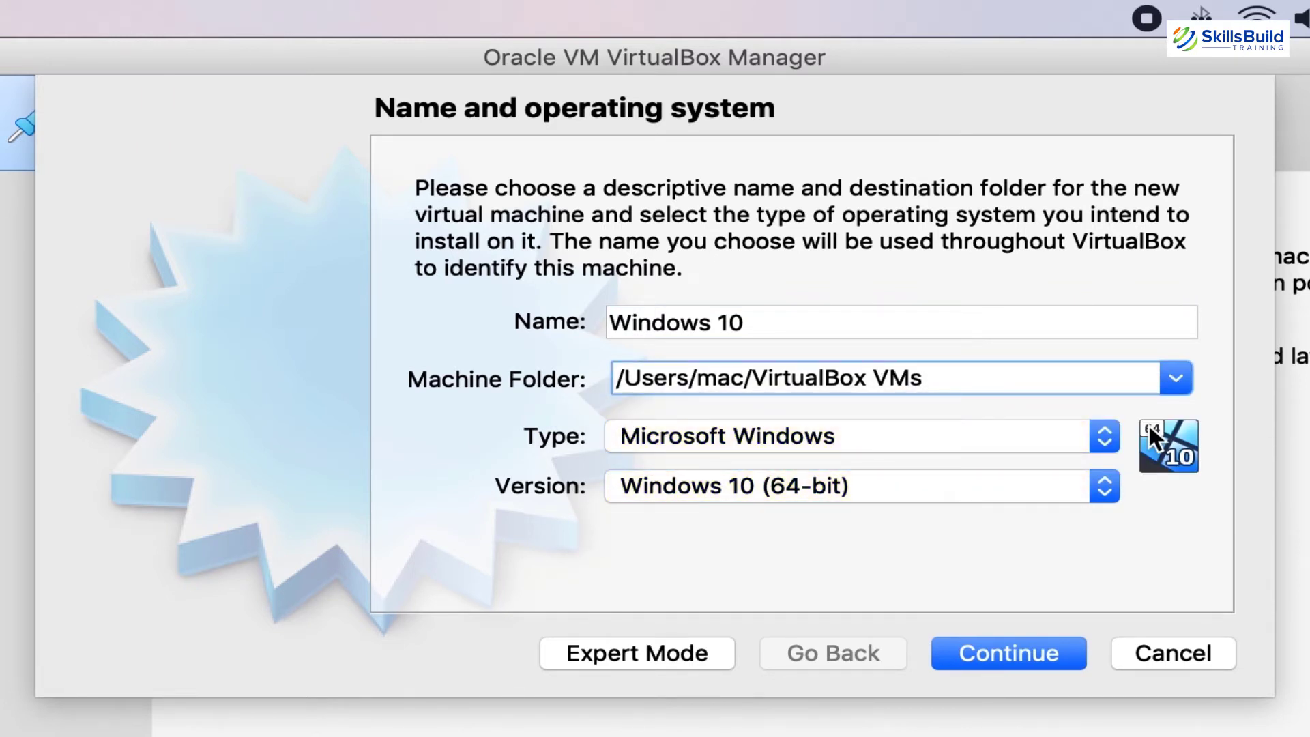
left_click(1046, 645)
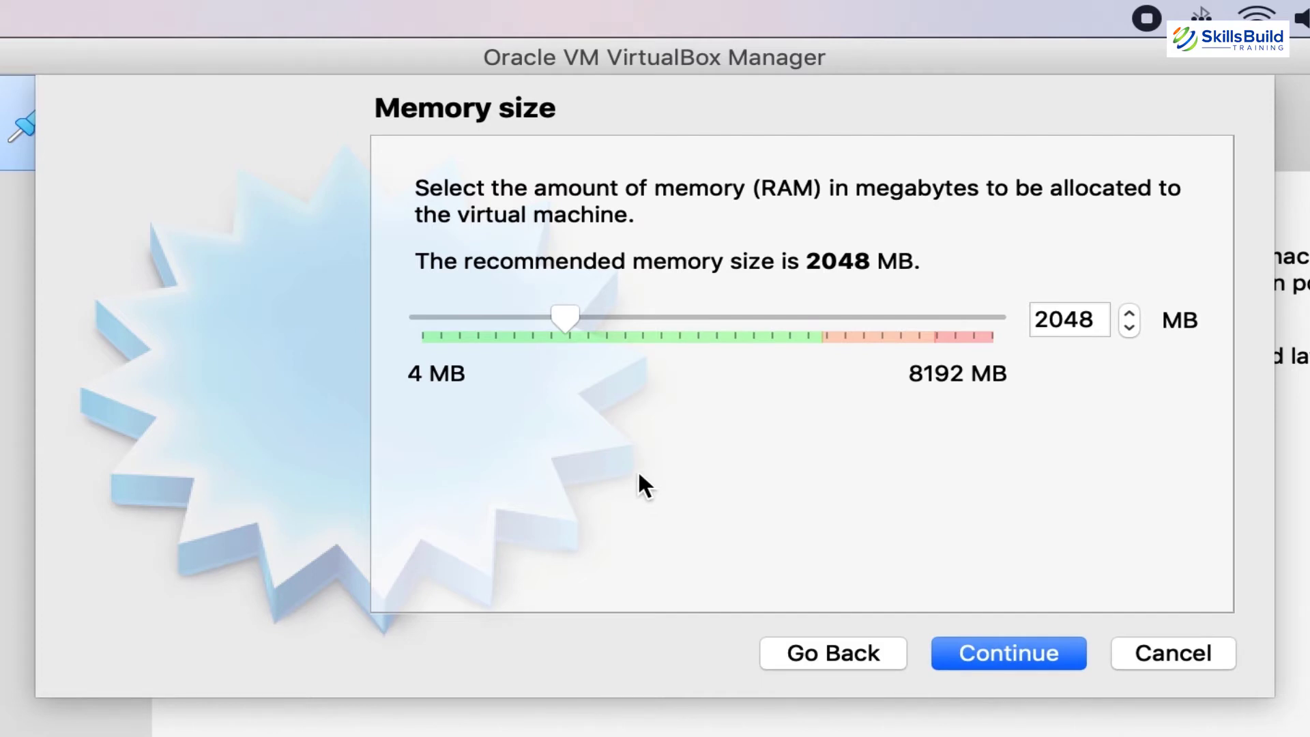
Raise the new VM's memory from 2048 MB to 4096 MB
left_click_drag(580, 315, 708, 315)
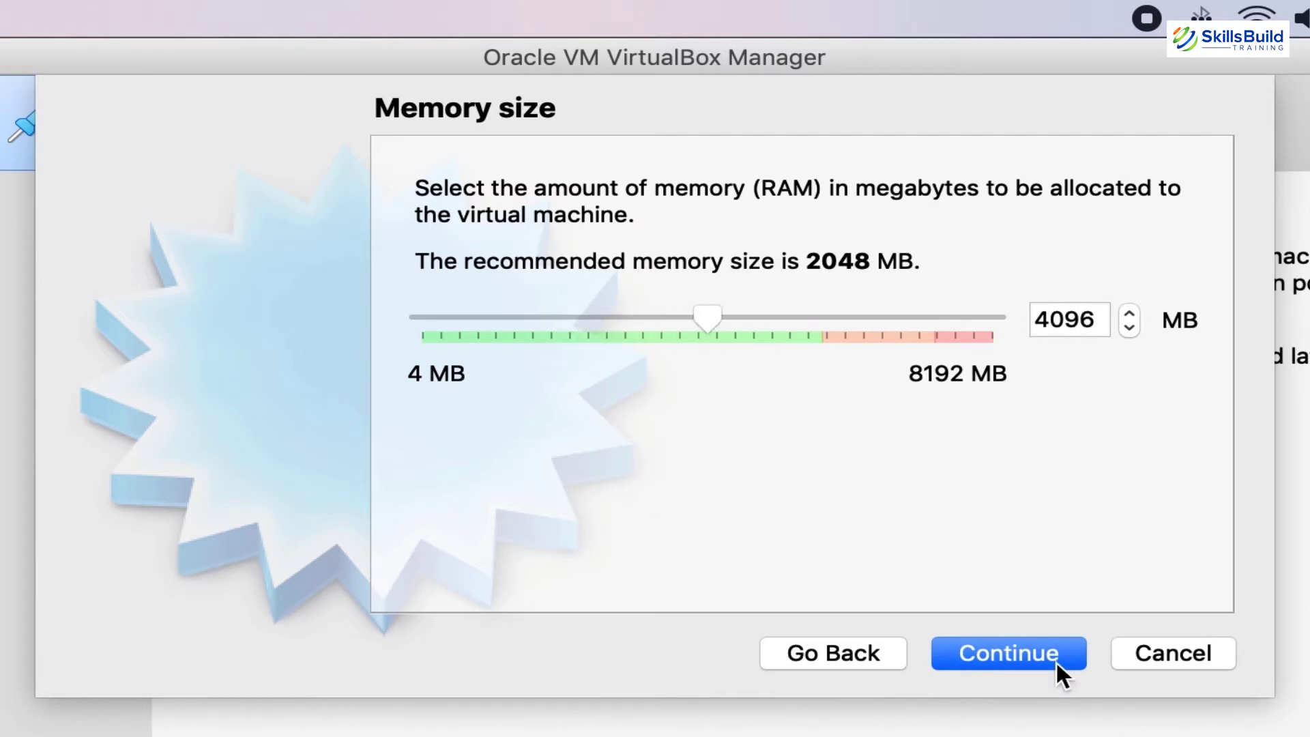
left_click(1056, 661)
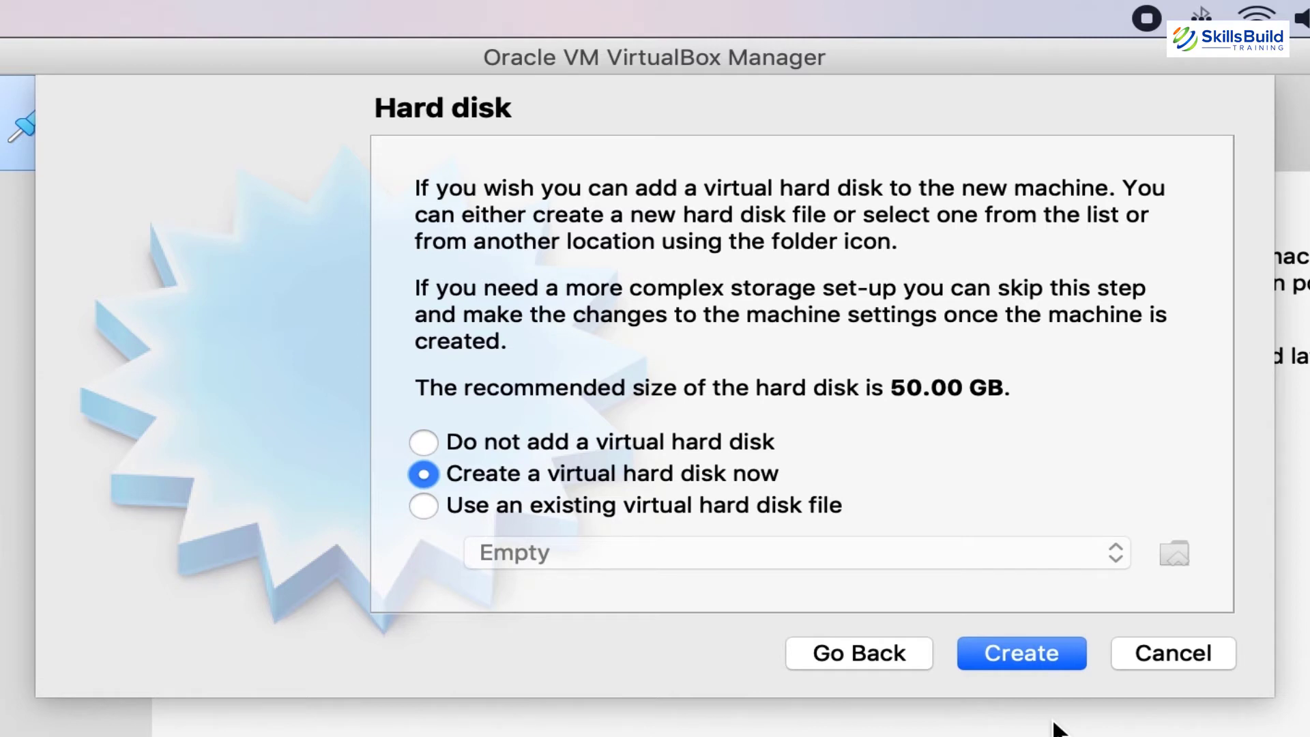
Create a new virtual hard disk as a dynamically allocated VDI file
left_click(1051, 645)
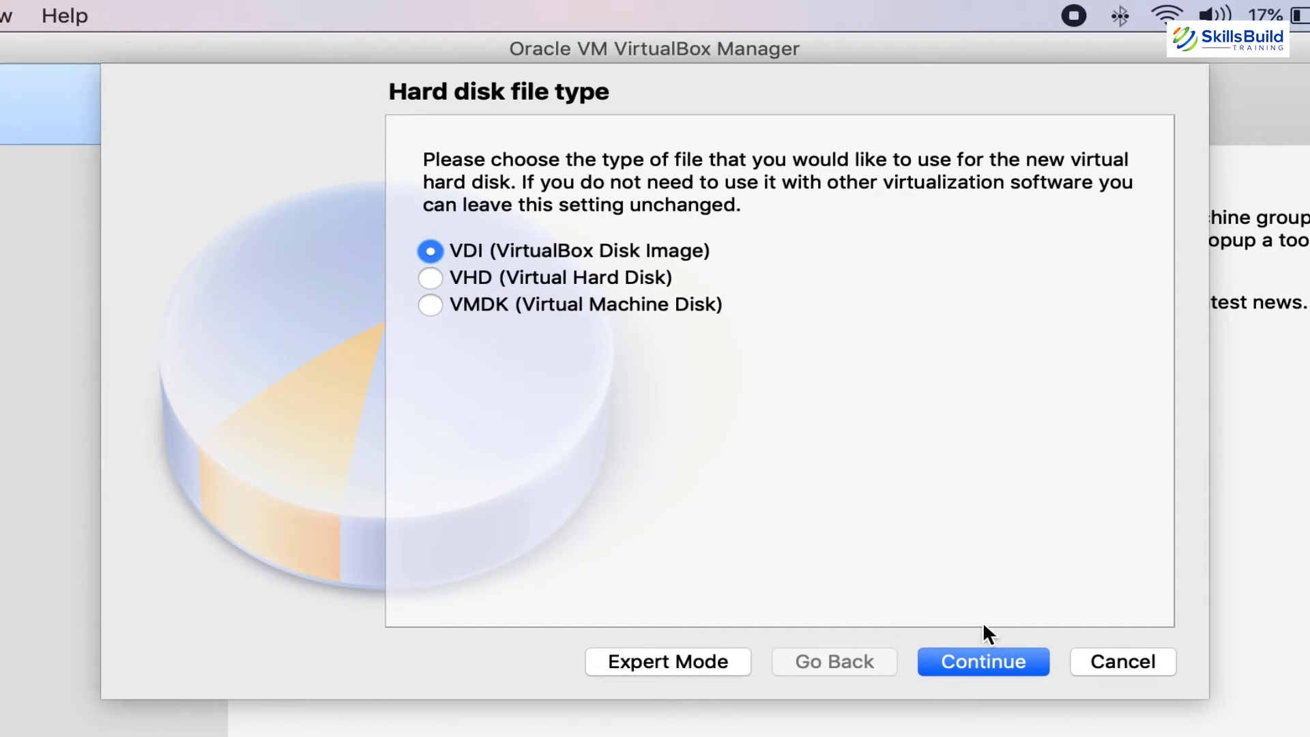
left_click(982, 662)
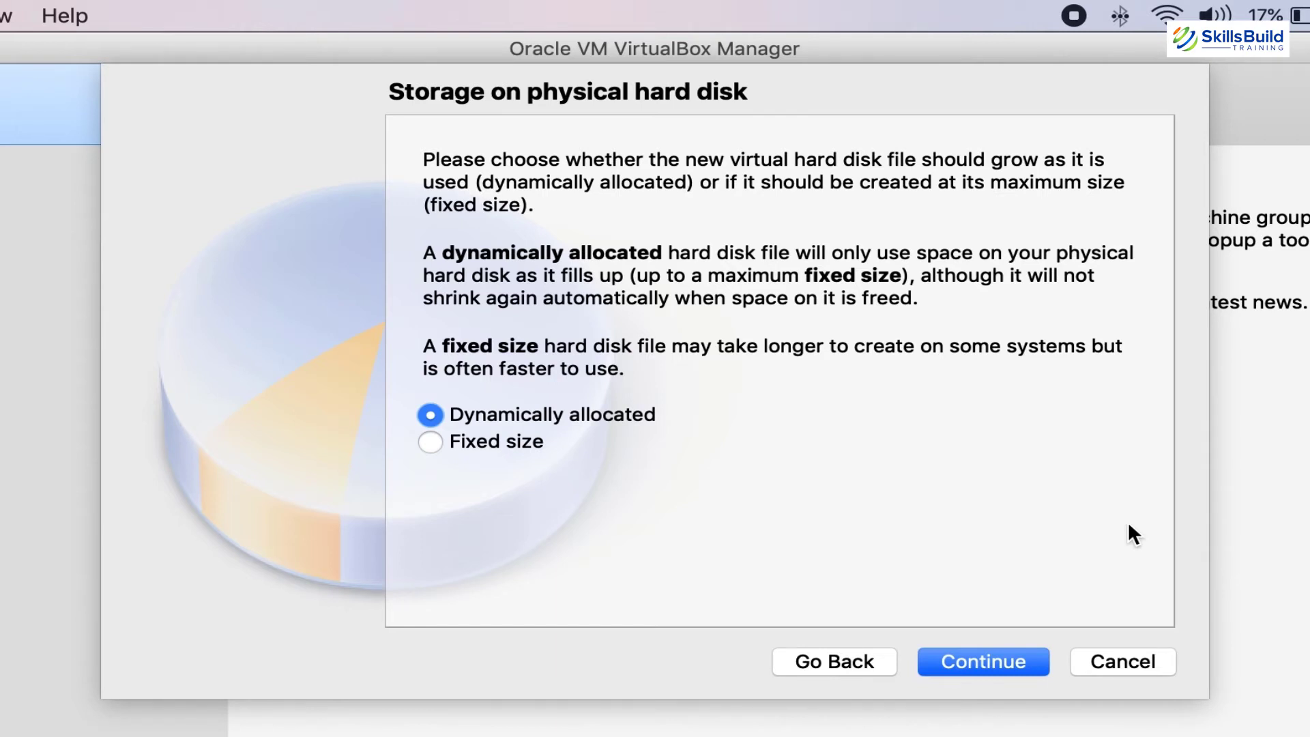
left_click(1014, 659)
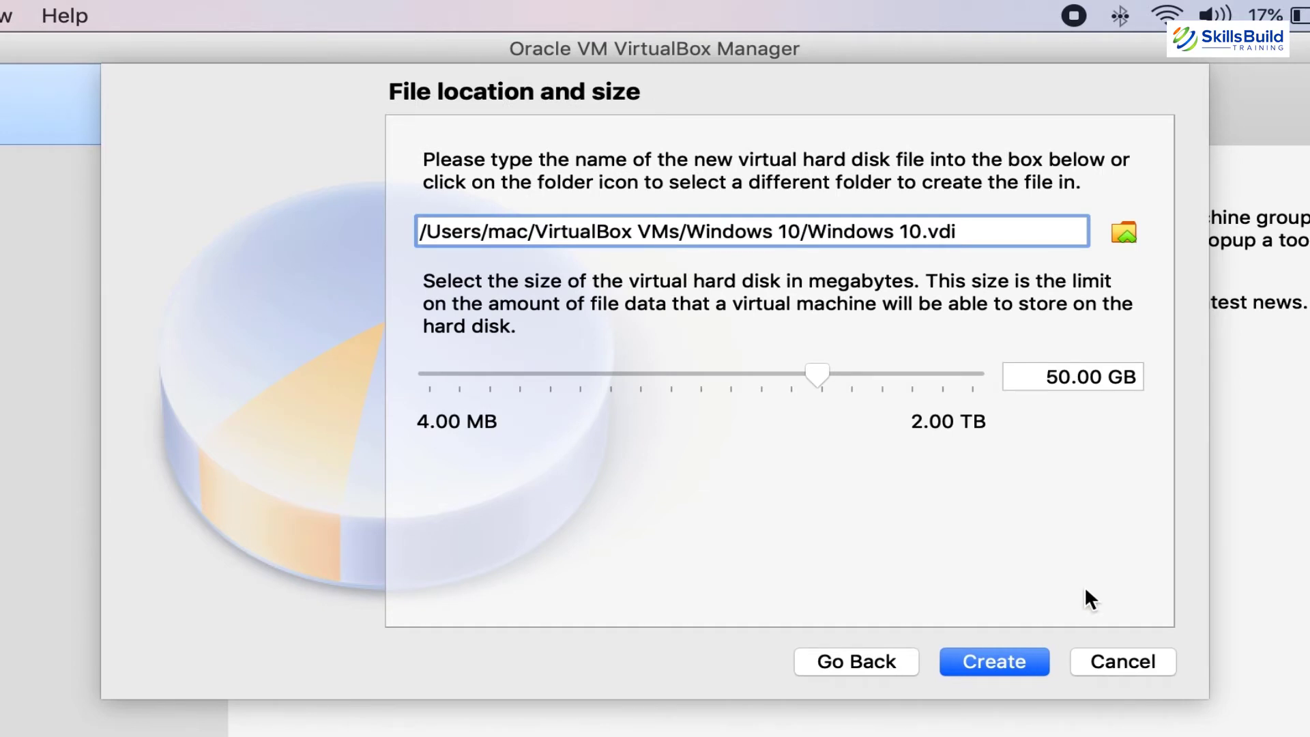
Keep the 50.00 GB disk size and finish creating the Windows 10 VM
key("Tab")
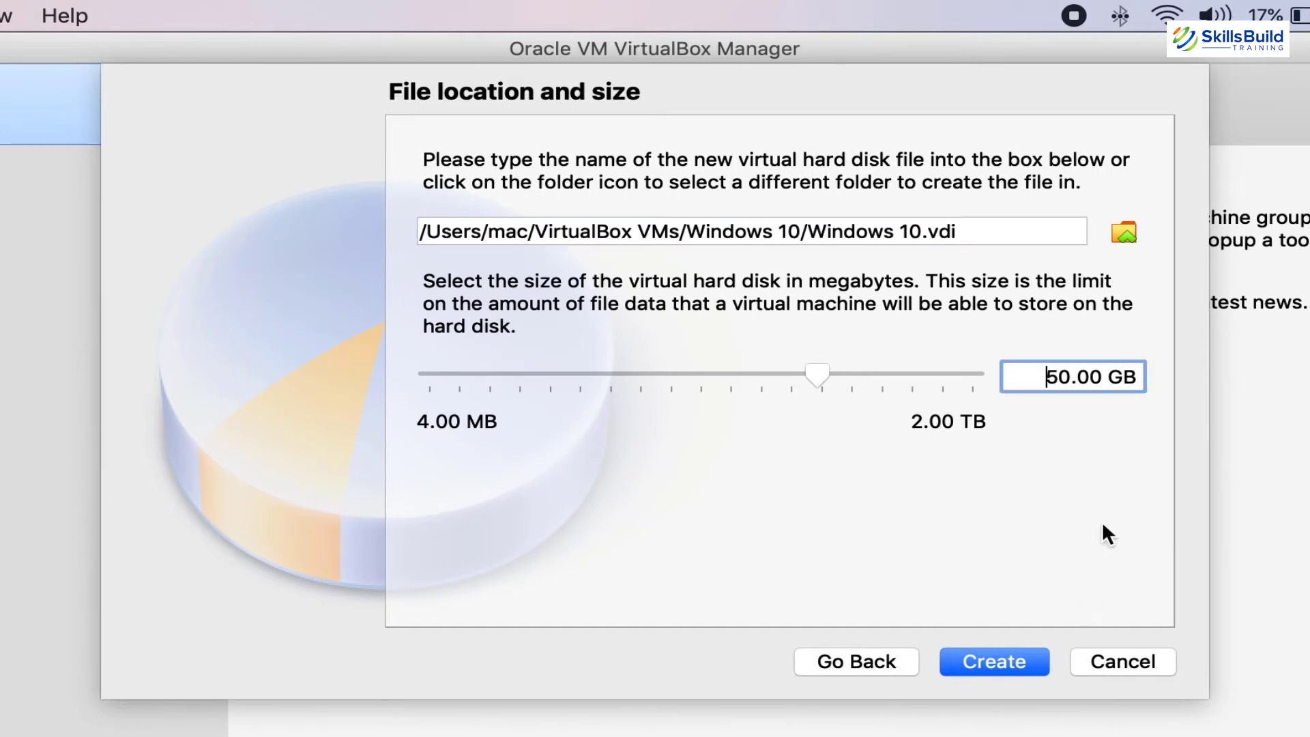
left_click(1030, 658)
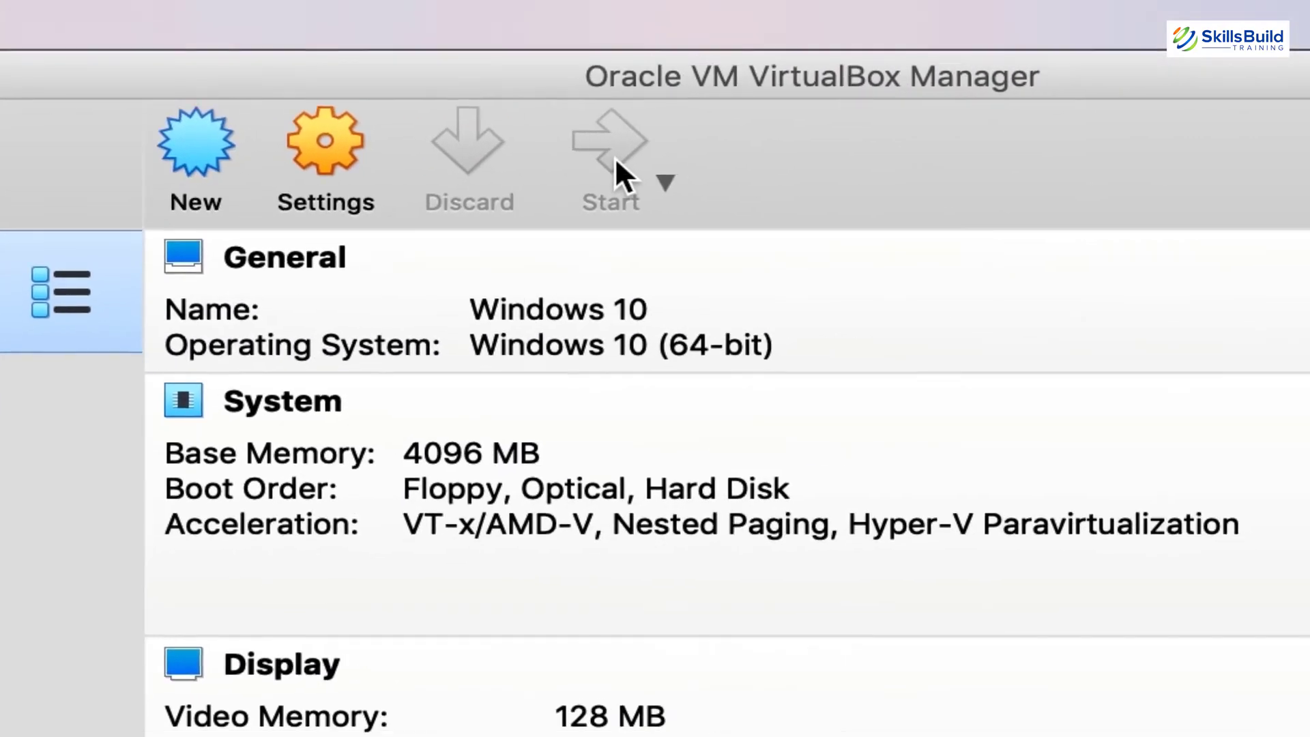
Boot the Windows 10 VM from windows 10 iso.iso, added from the Desktop as start-up disk
left_click(463, 157)
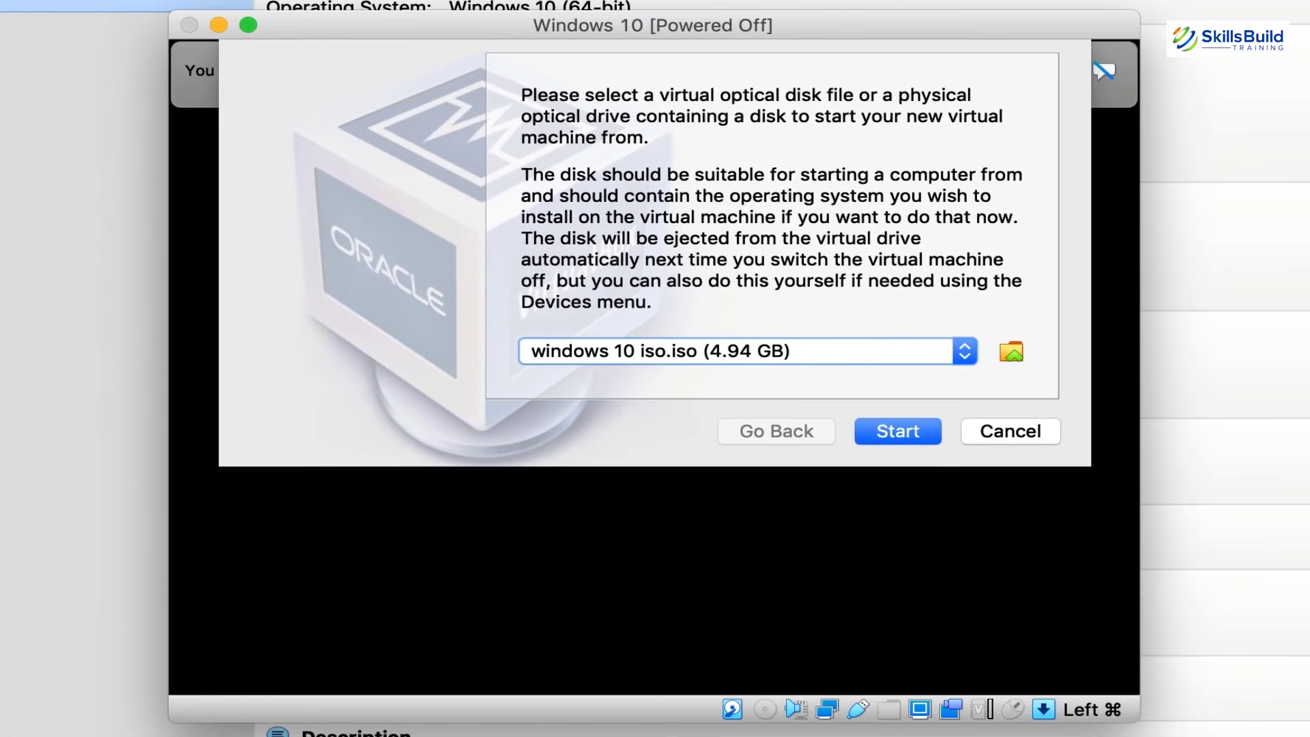
left_click(962, 349)
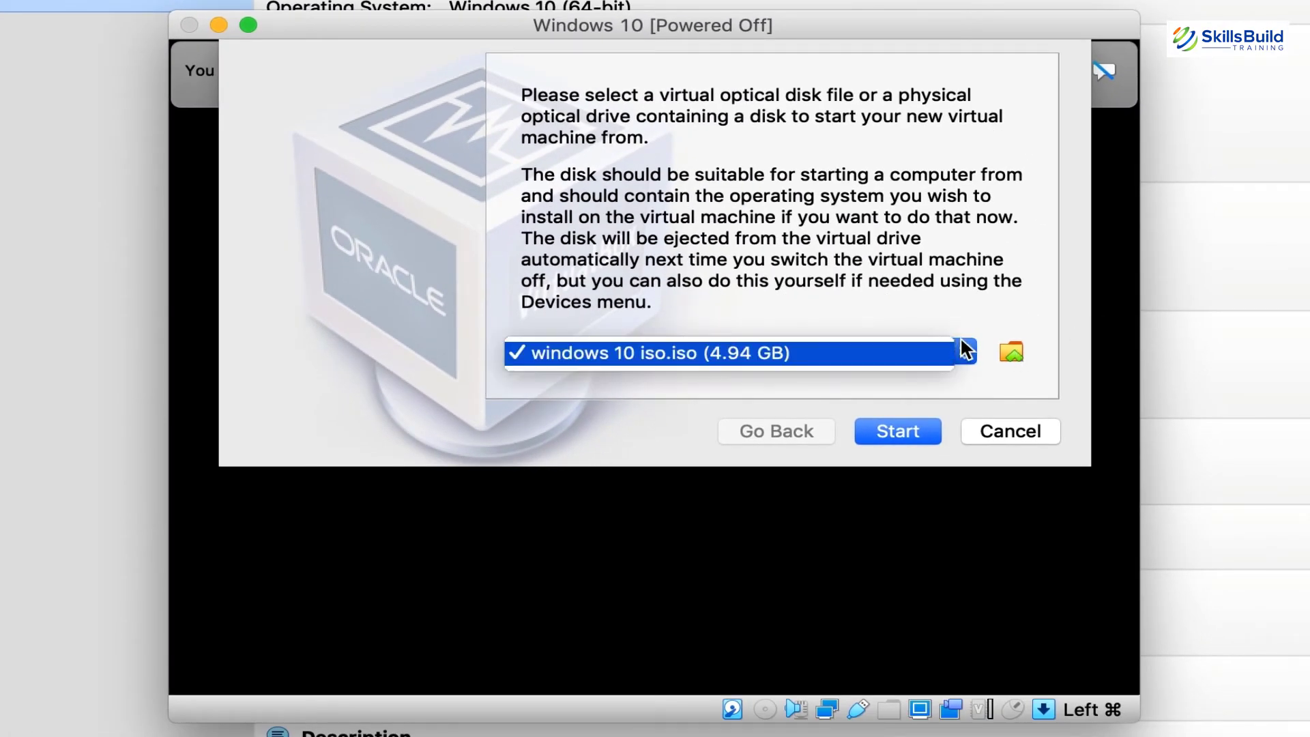
left_click(1011, 353)
left_click(1014, 353)
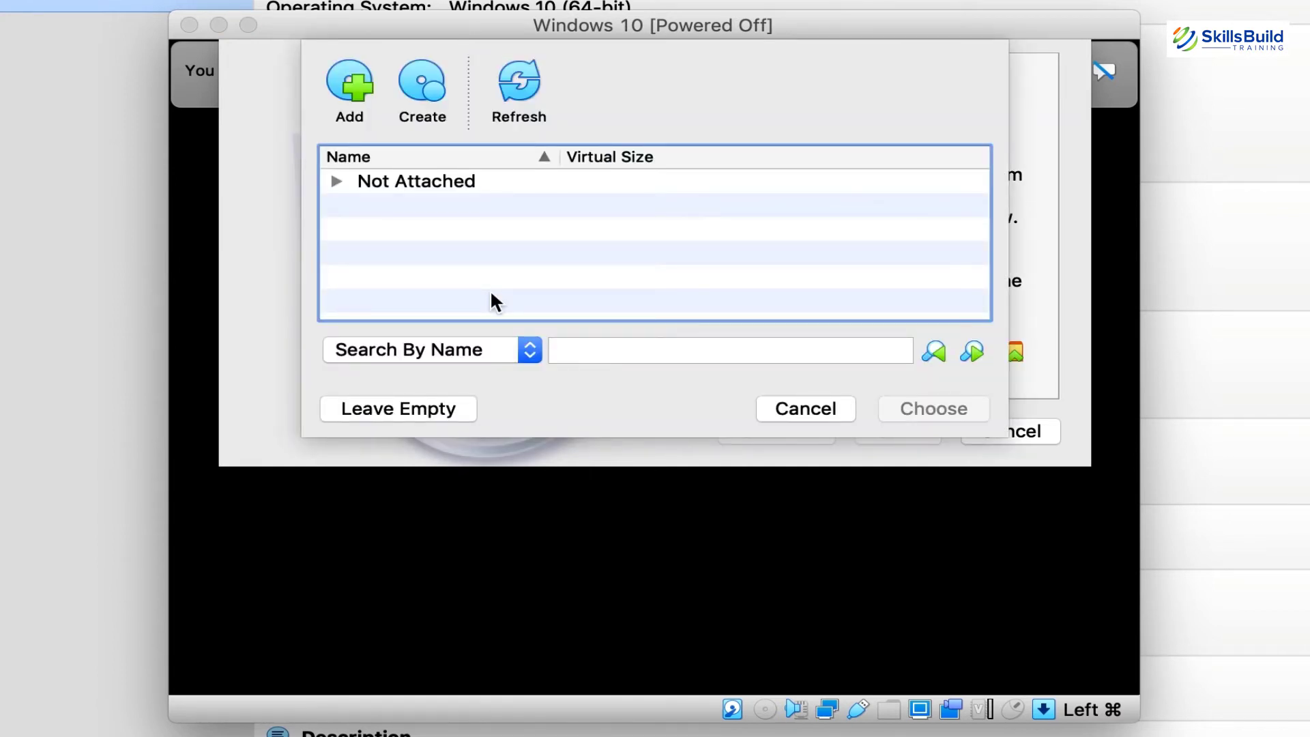
left_click(366, 92)
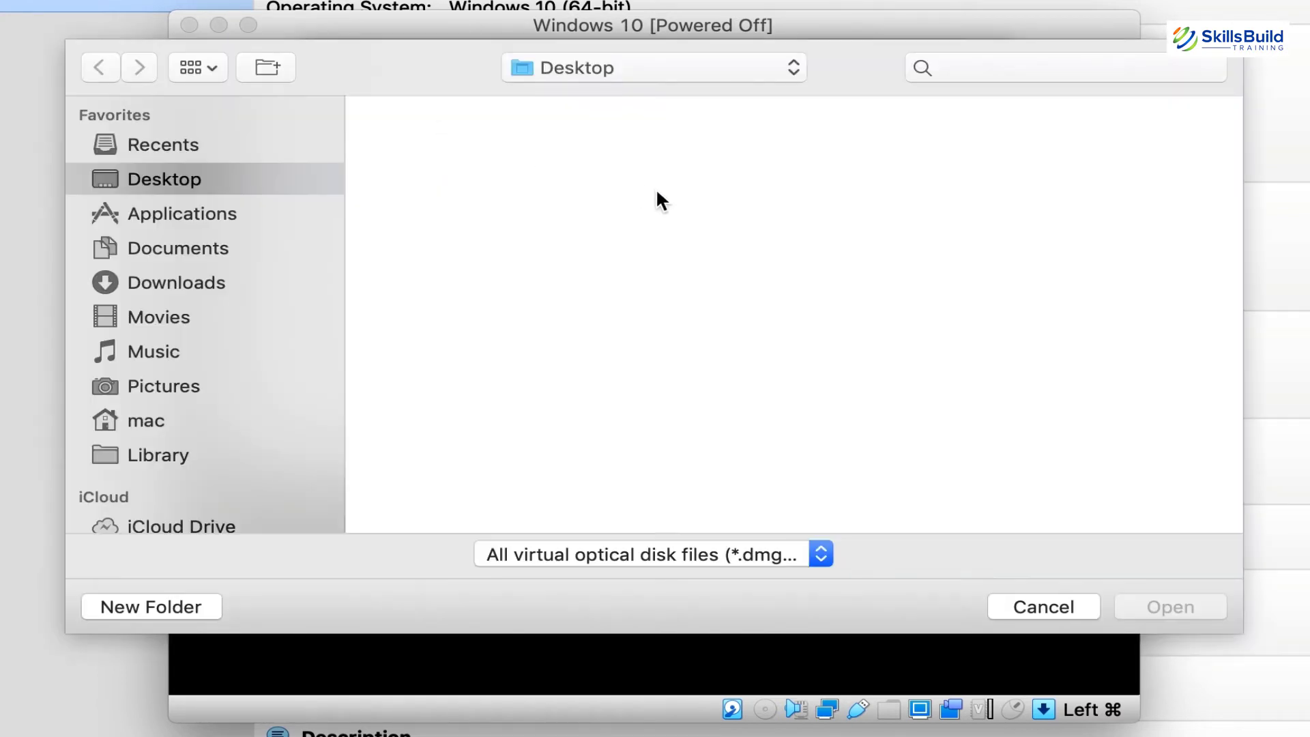
left_click(782, 214)
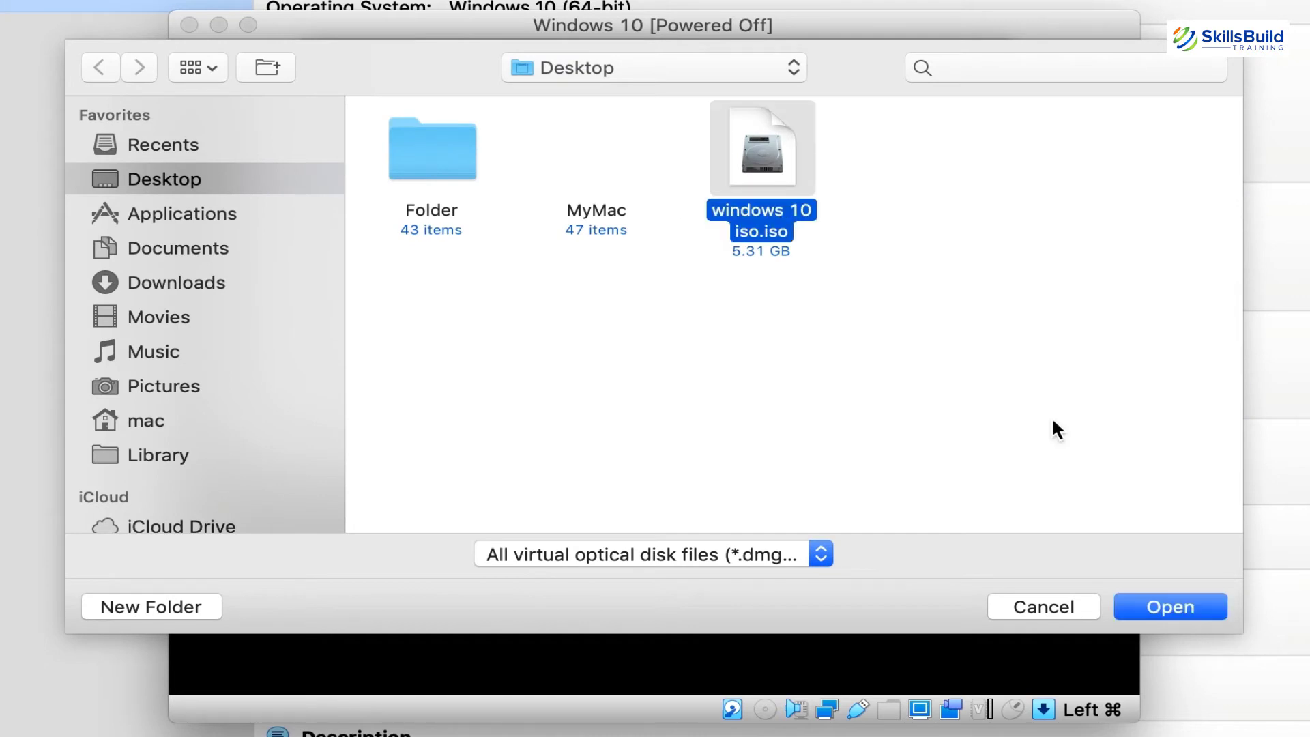
left_click(1197, 605)
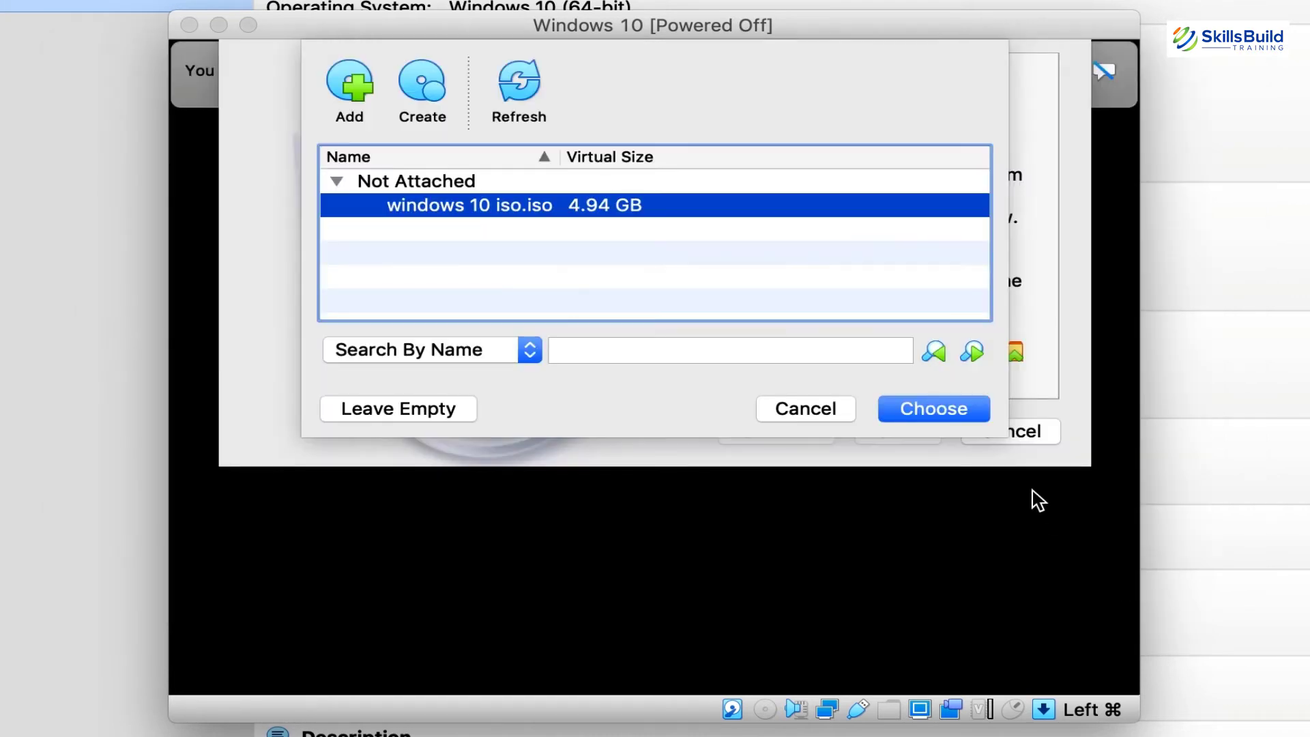
left_click(983, 420)
left_click(898, 431)
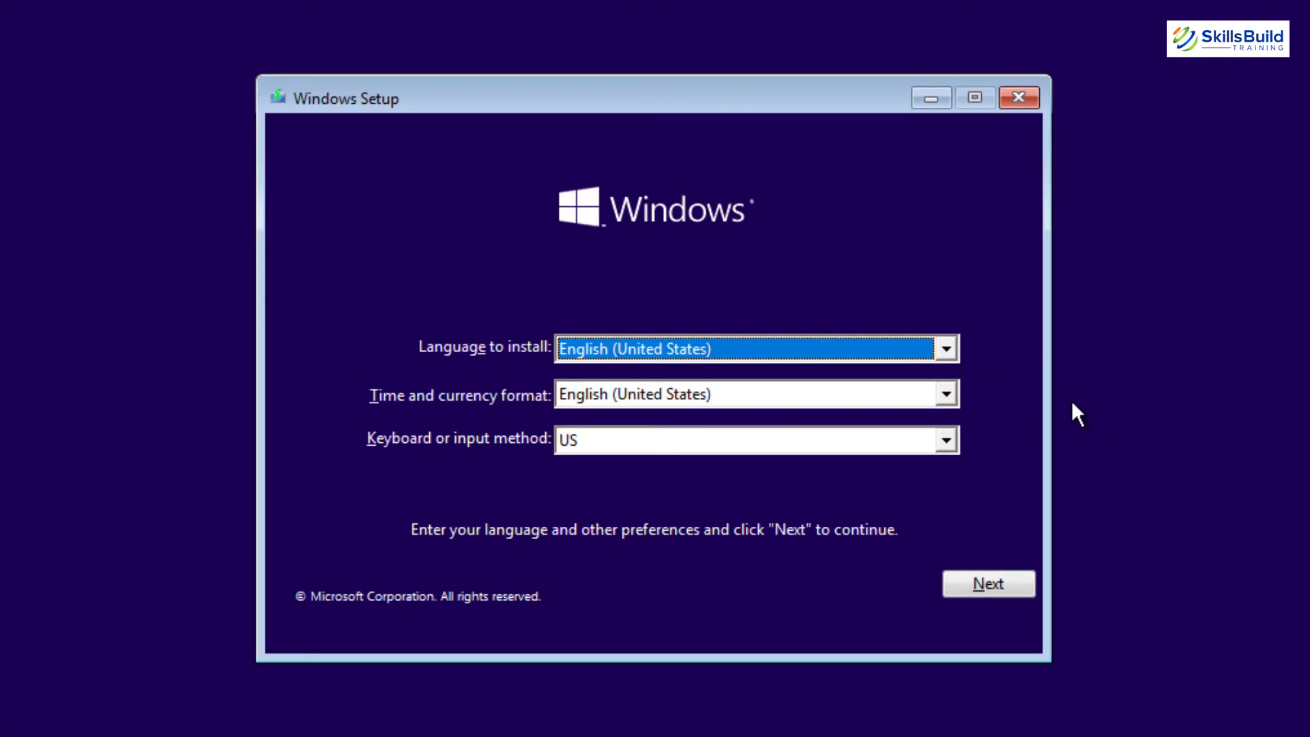
Keep English (United States) defaults, choose Install now, and accept the license terms
left_click(988, 585)
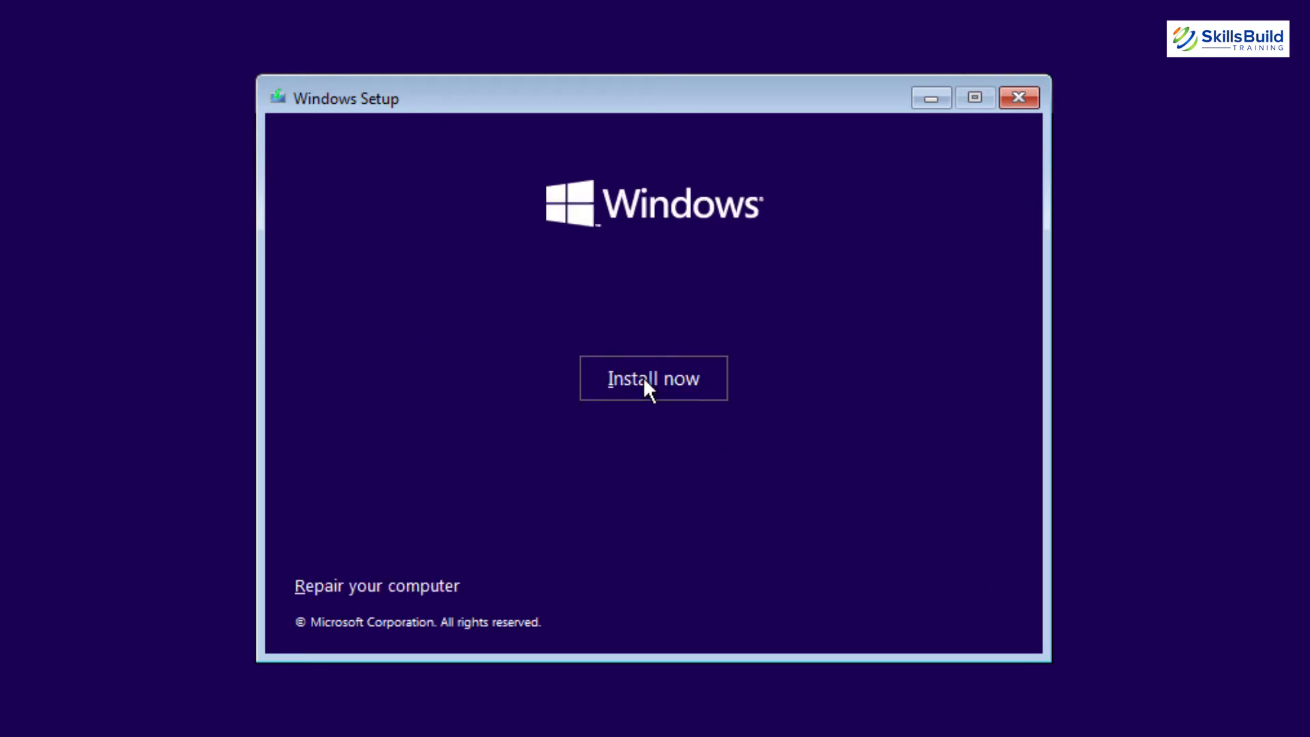
left_click(643, 378)
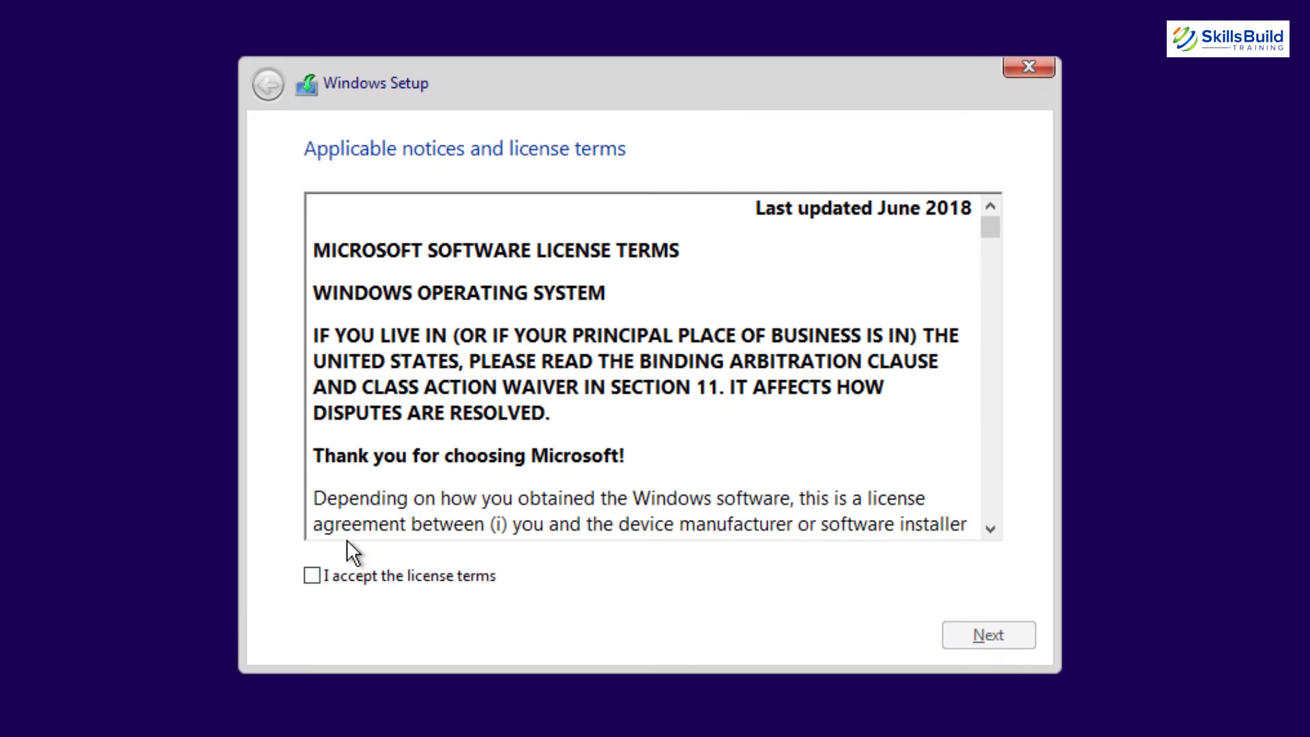
left_click(313, 575)
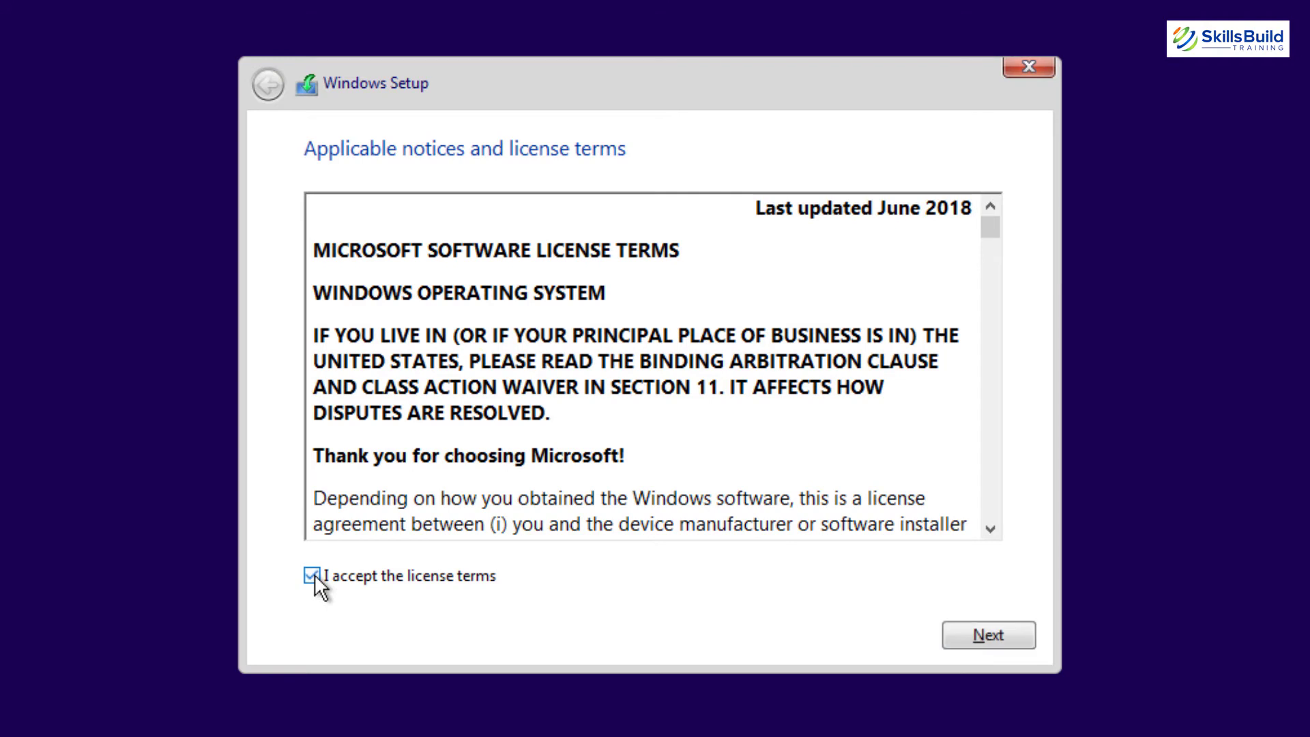
left_click(1002, 636)
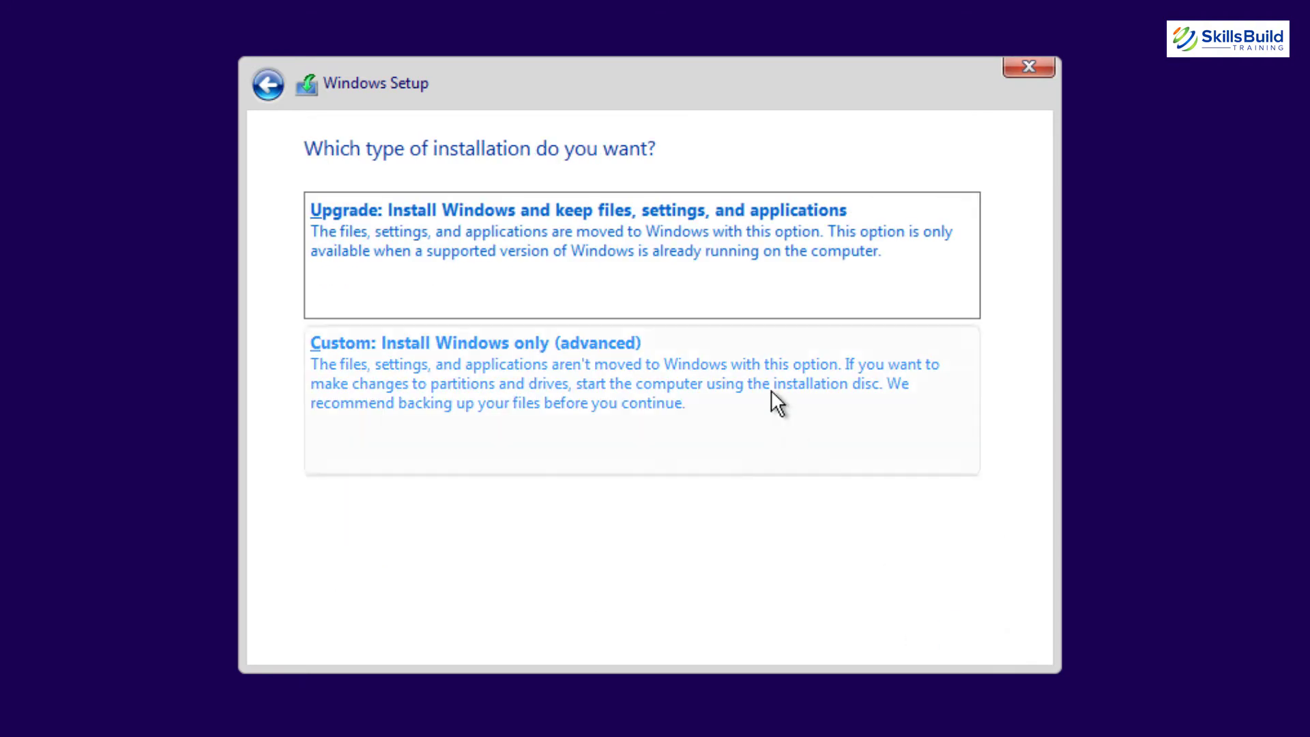
Choose Custom install, create a 51200 MB partition, and install Windows onto Partition 2
left_click(721, 361)
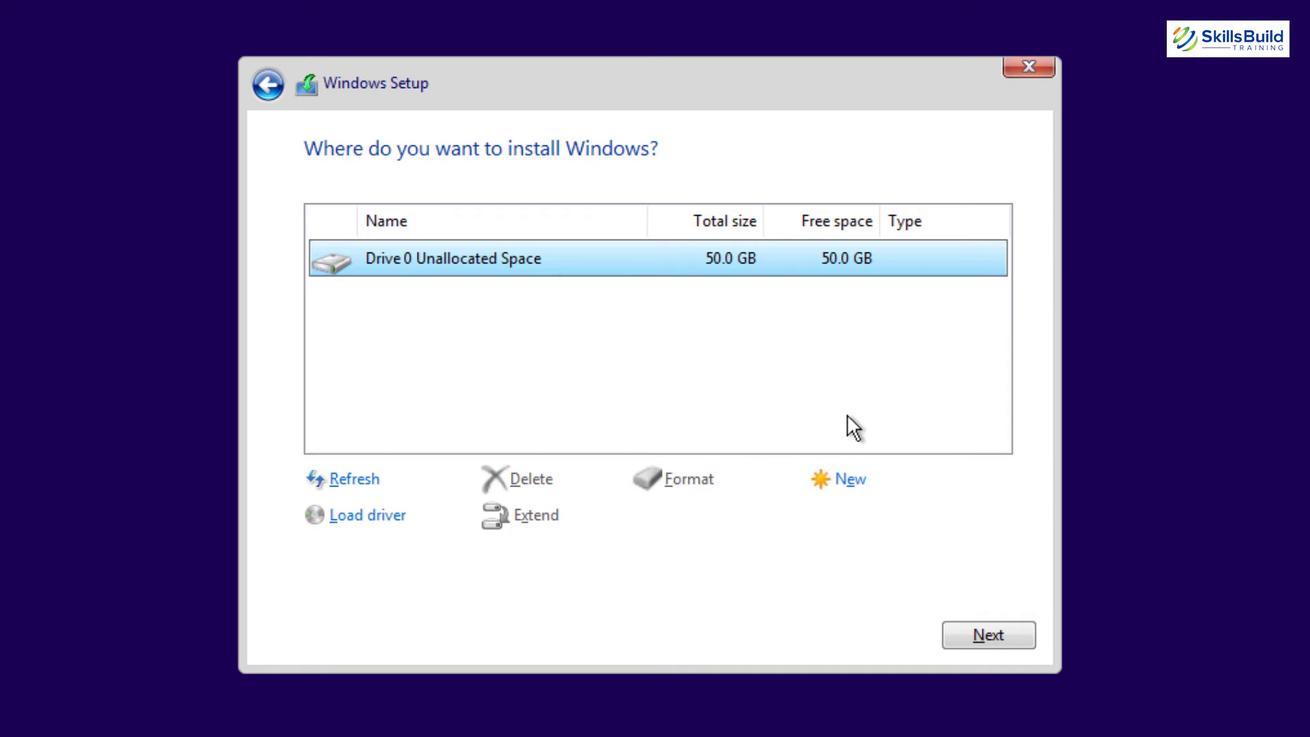
left_click(848, 480)
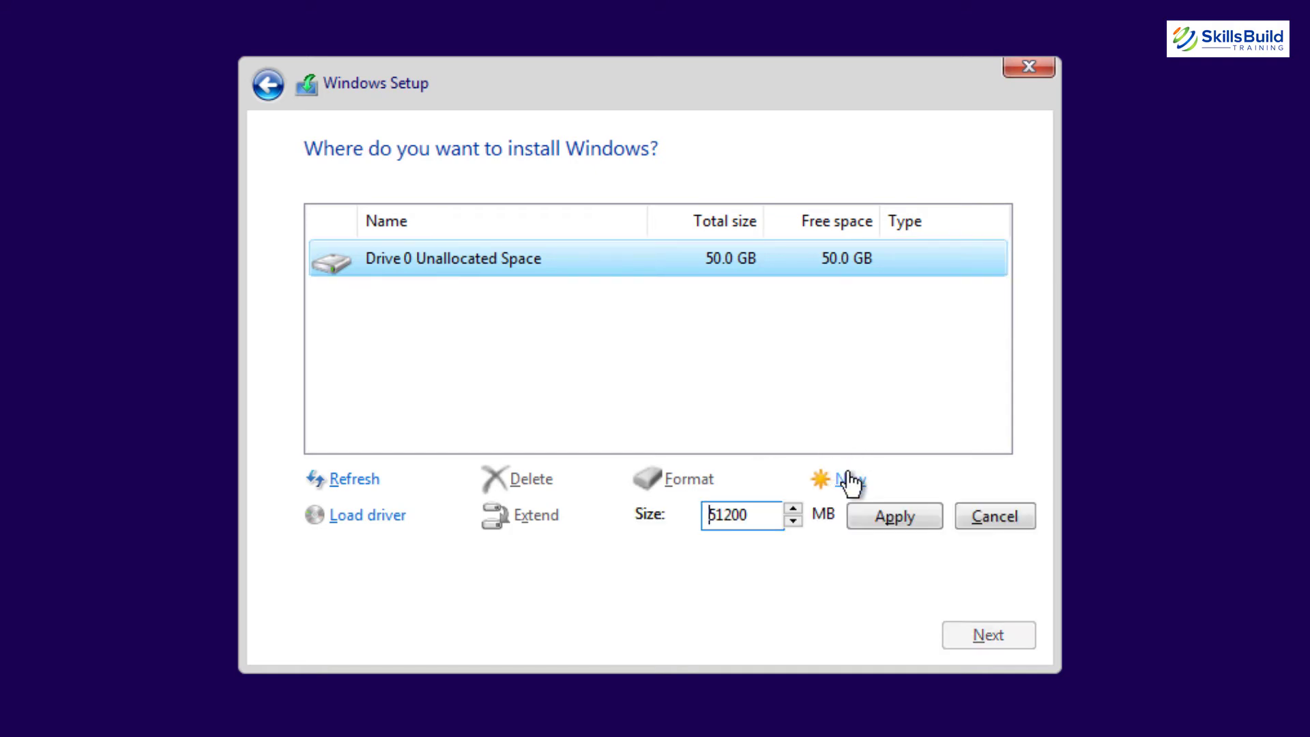
left_click(899, 519)
left_click(824, 517)
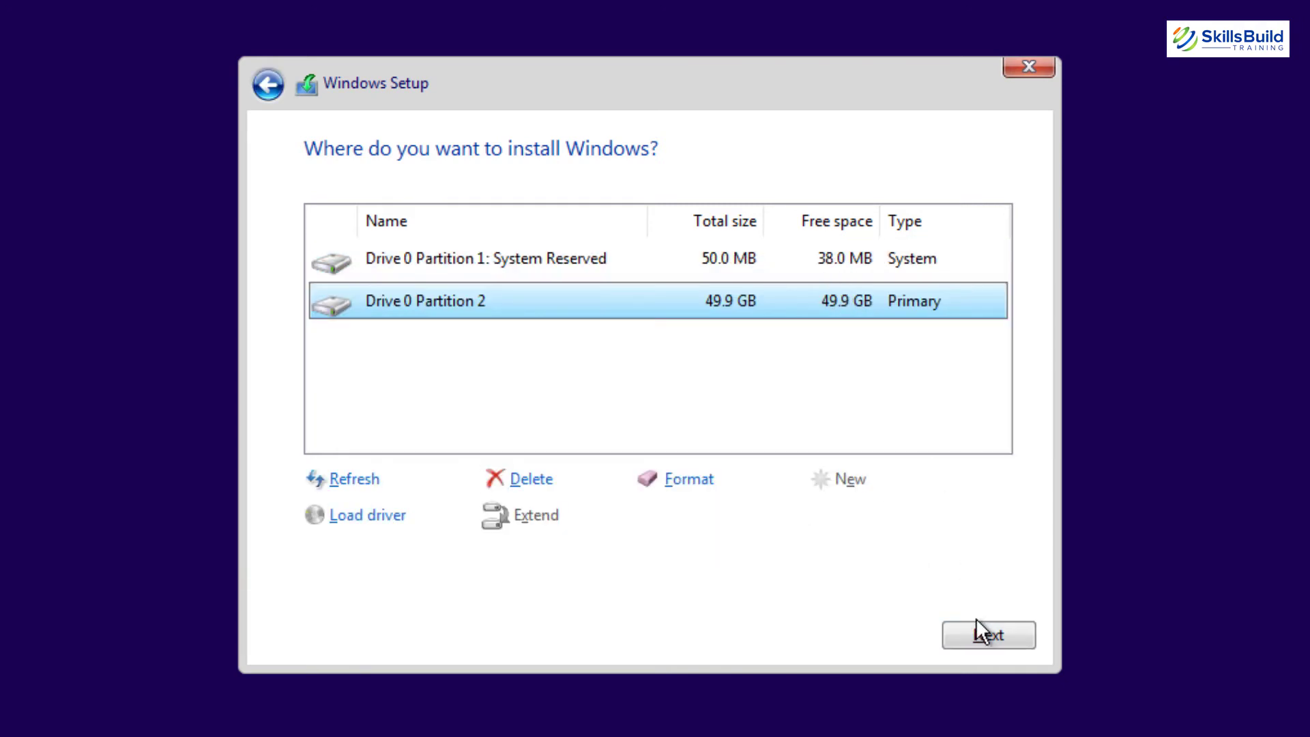
left_click(994, 640)
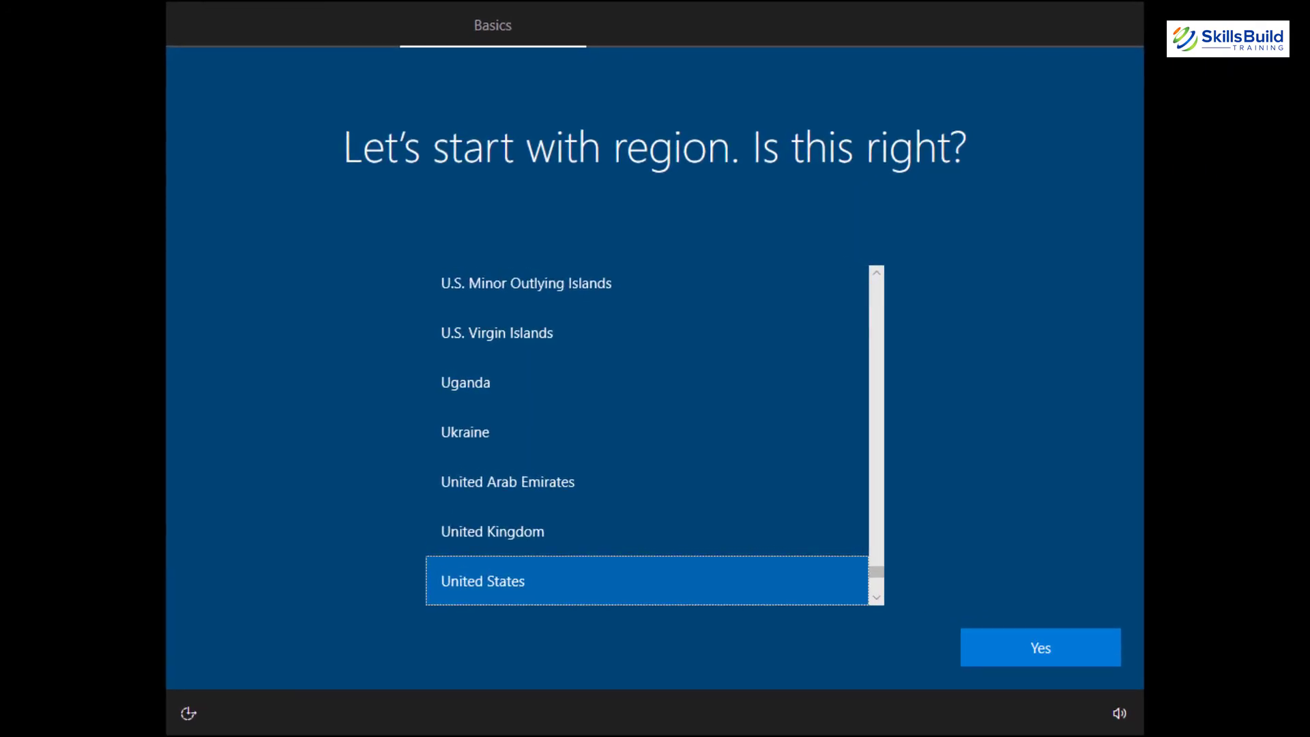
Confirm United States as the region and US as the keyboard layout, with no second layout
left_click(1030, 652)
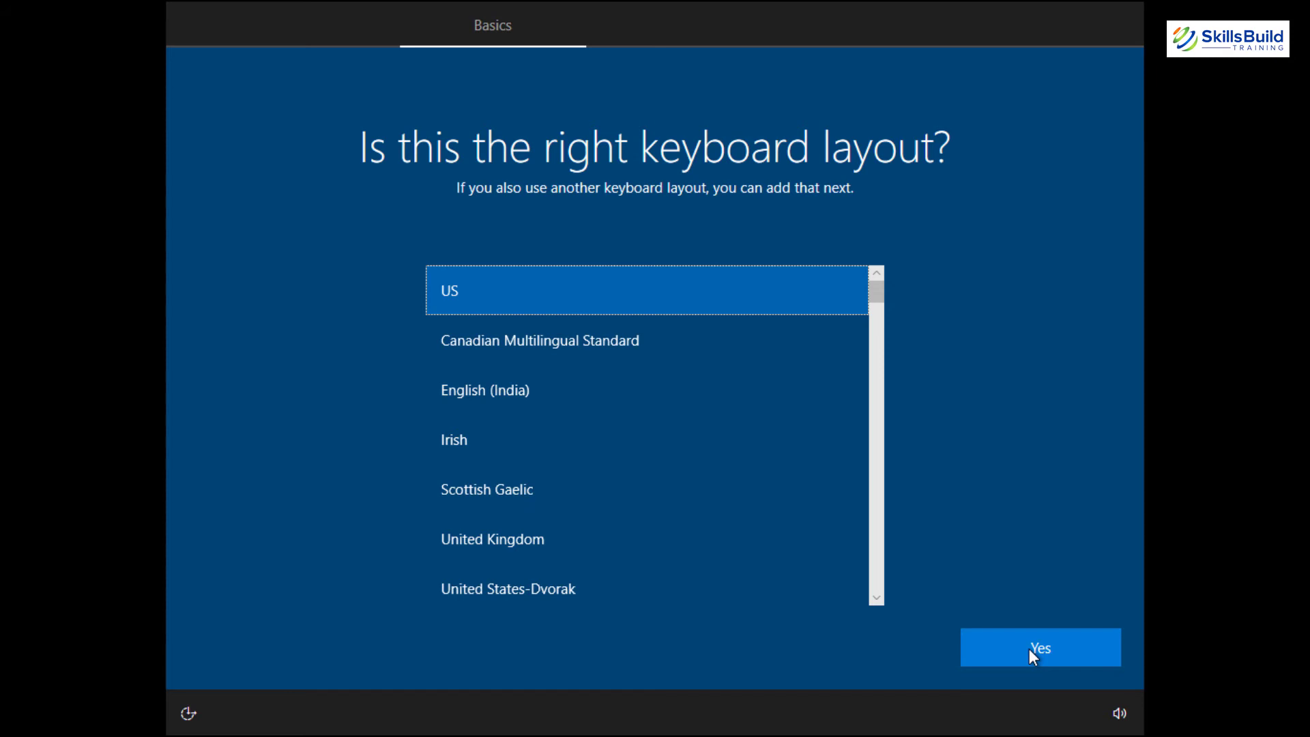
left_click(1070, 649)
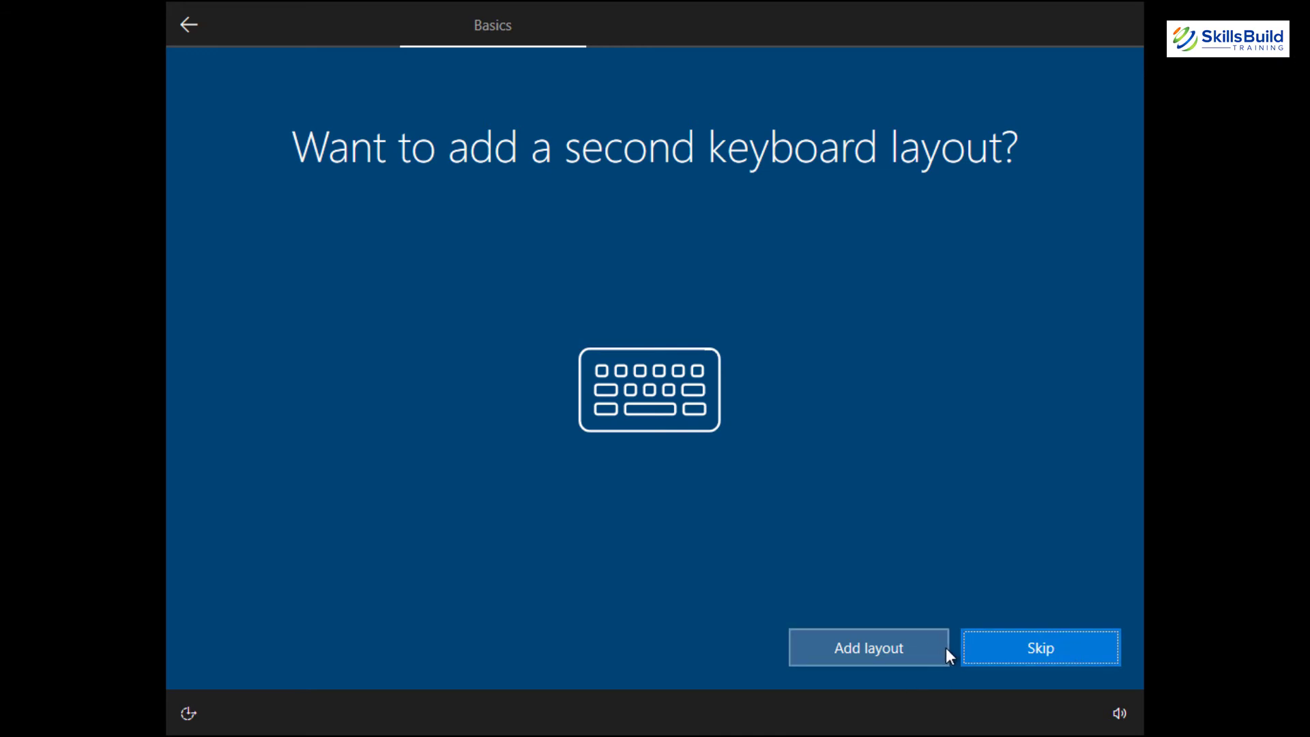
left_click(991, 648)
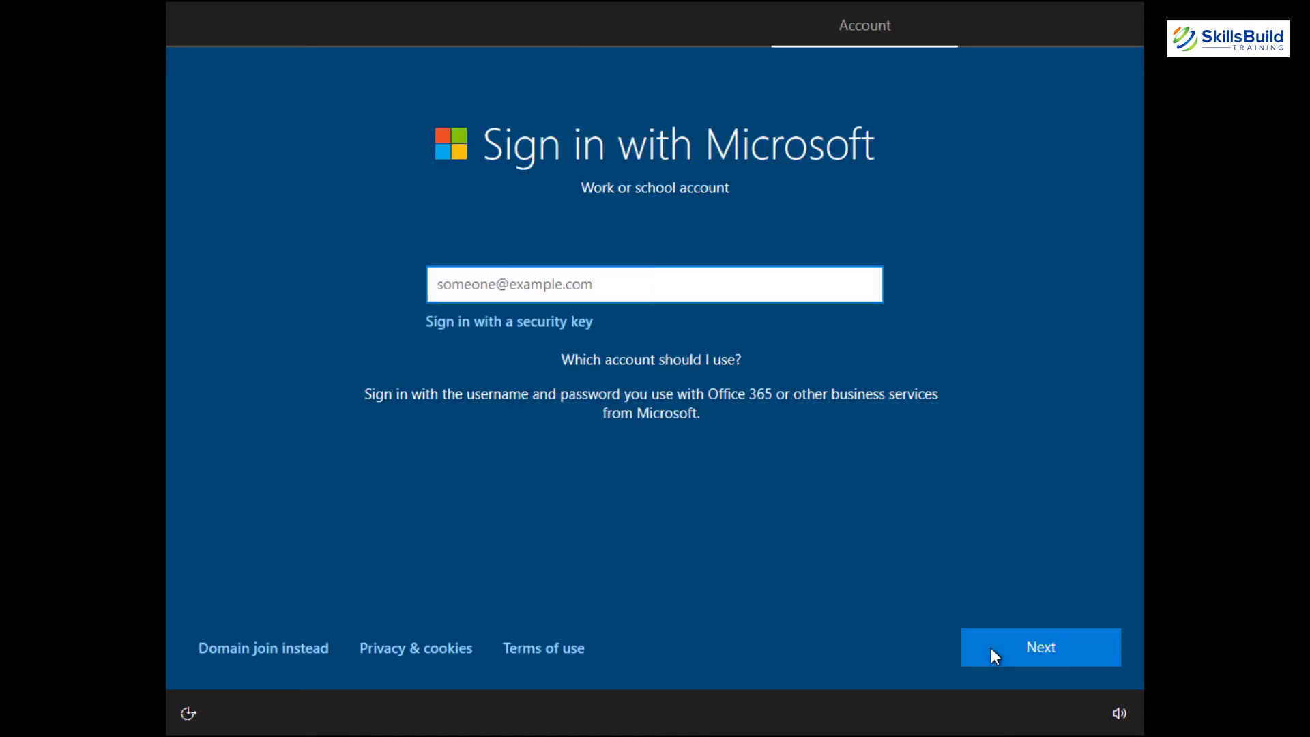
Enter the user's name as the local account name for the PC
type("user@example.com")
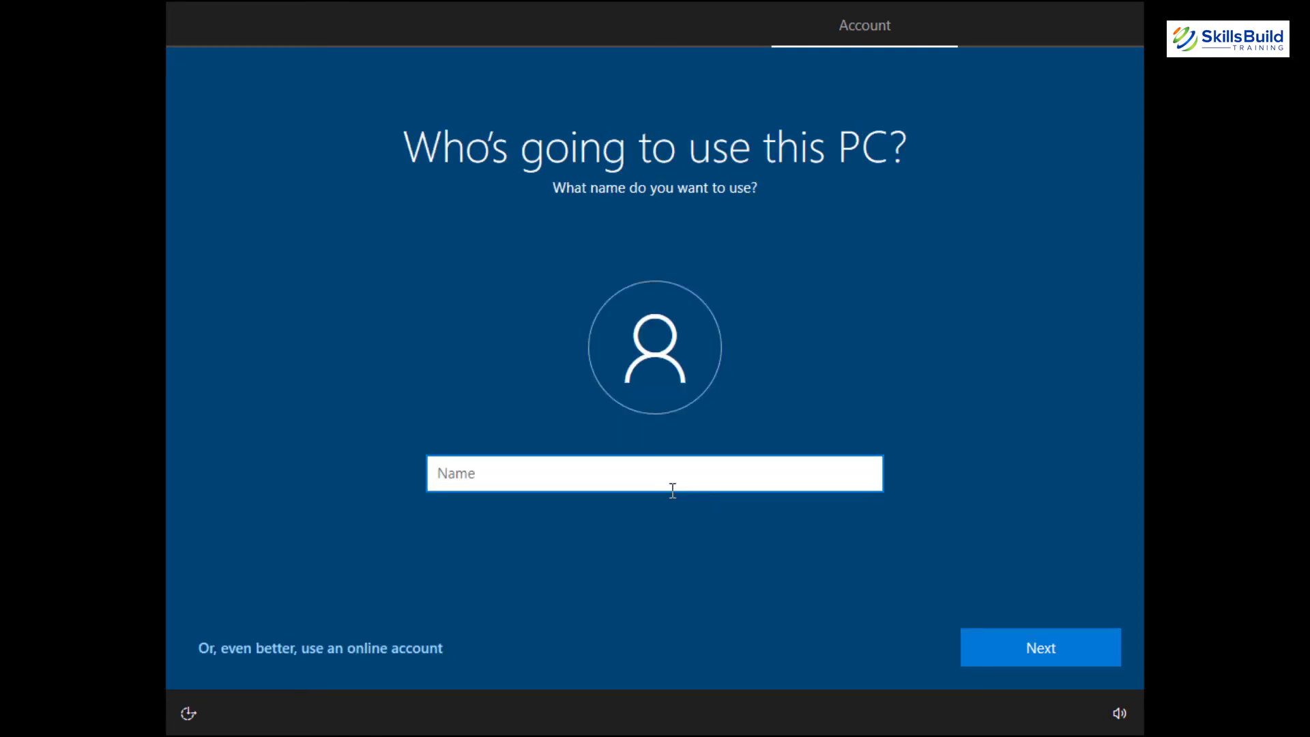
type("Sania")
left_click(1069, 647)
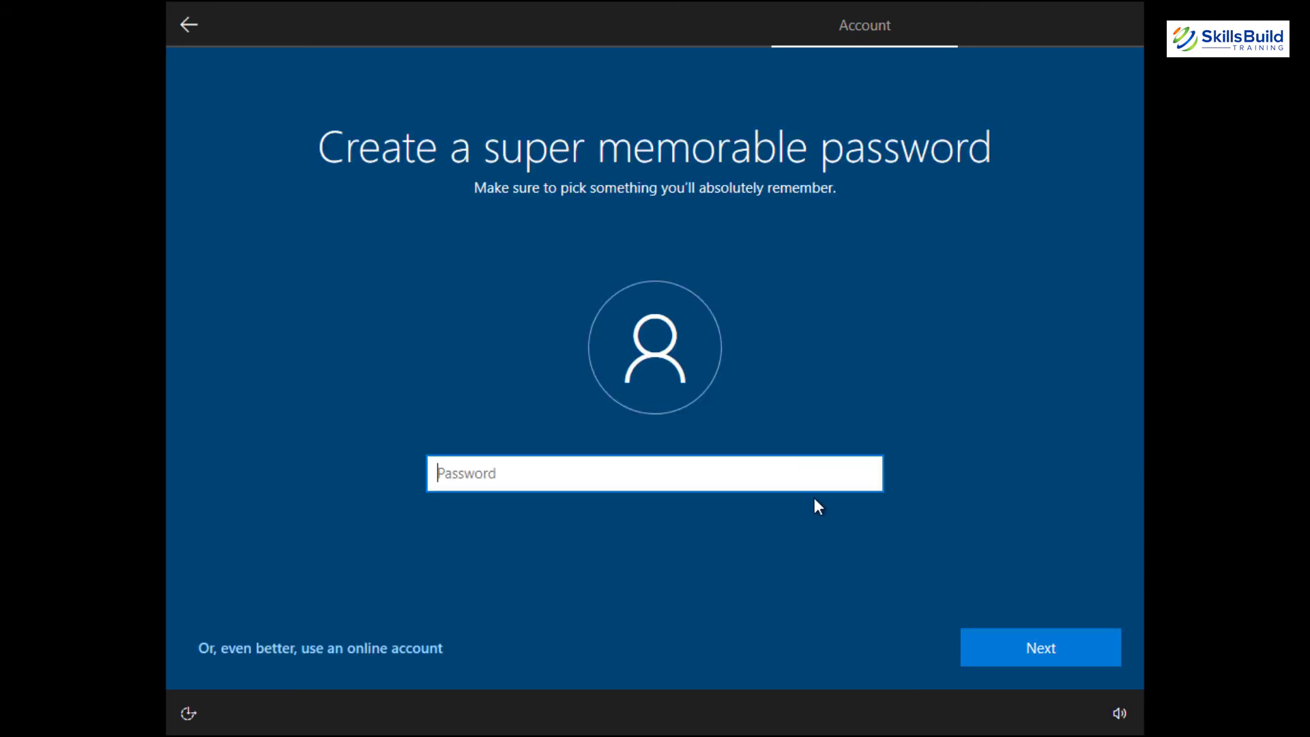
Create the account password and confirm it
key("Caps_Lock")
type("•")
key("Caps_Lock")
type("•••••••••")
left_click(1092, 644)
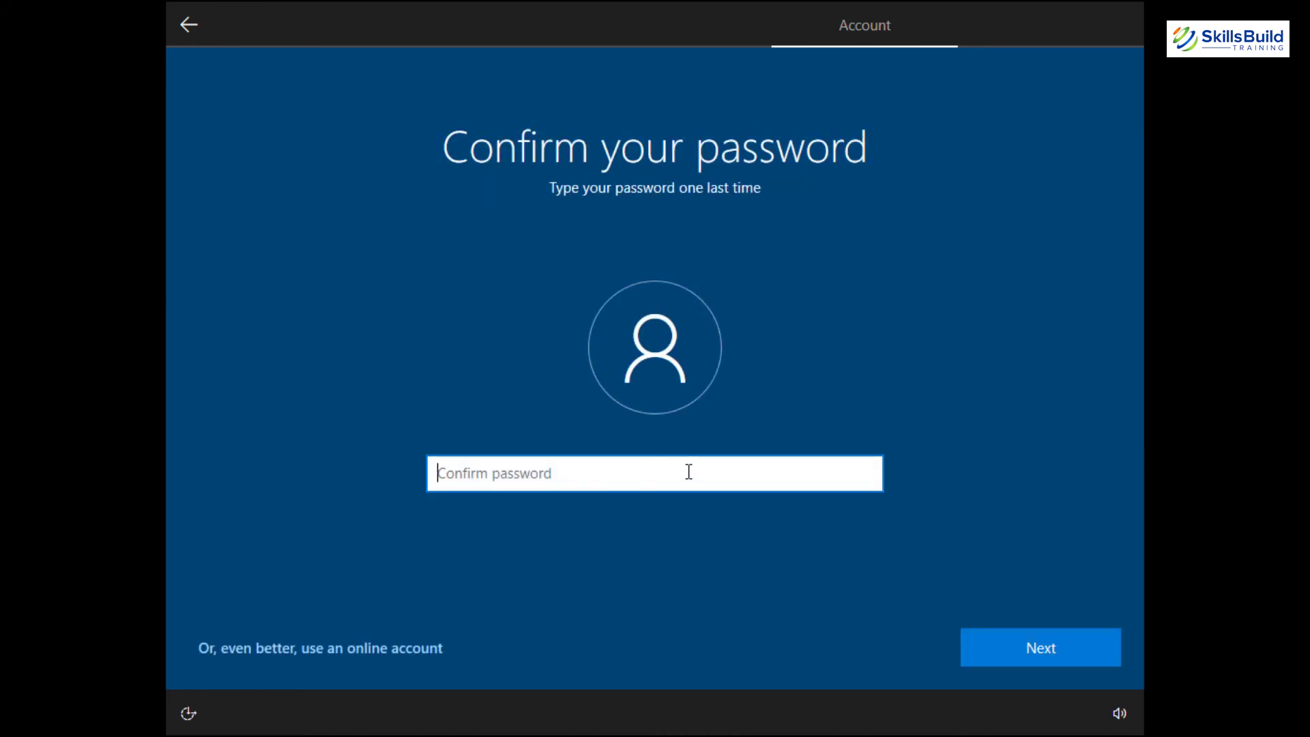
type("•••••••••")
left_click(1082, 650)
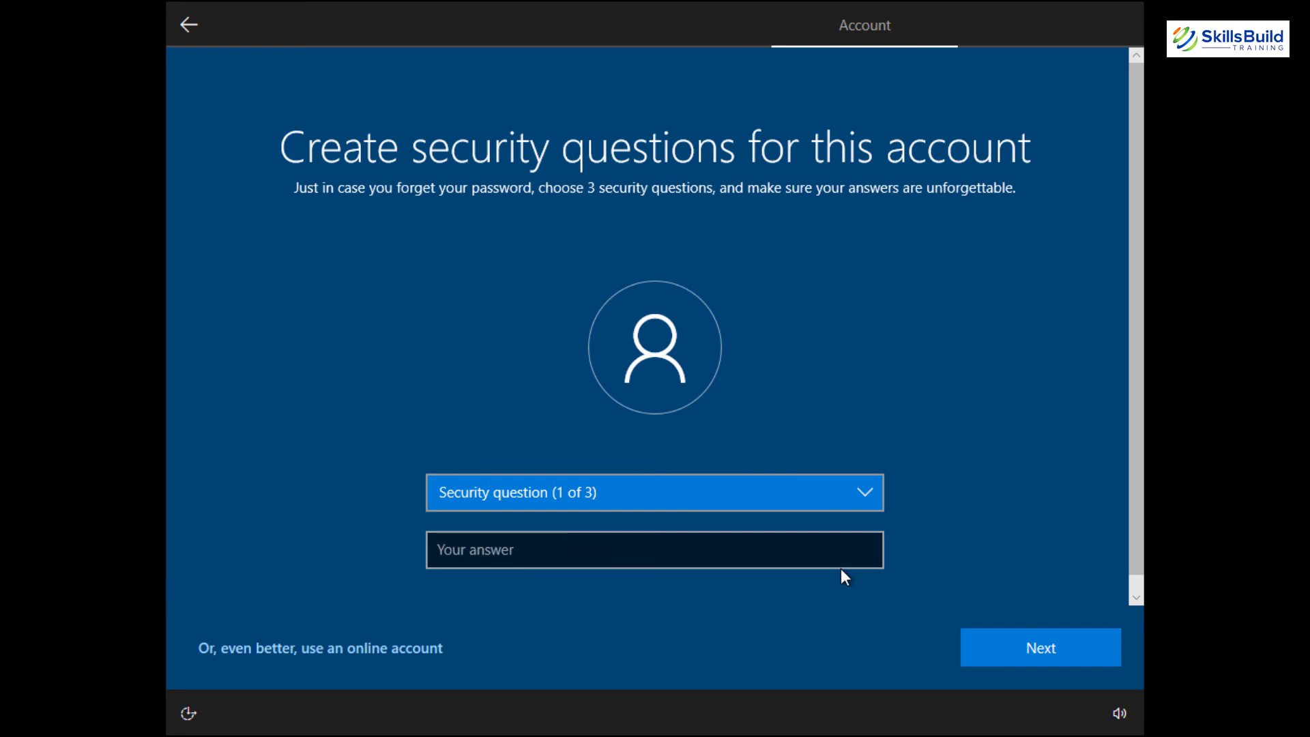
Choose the security questions, including the first pet's name question, and submit them with answers
left_click(867, 494)
left_click(716, 436)
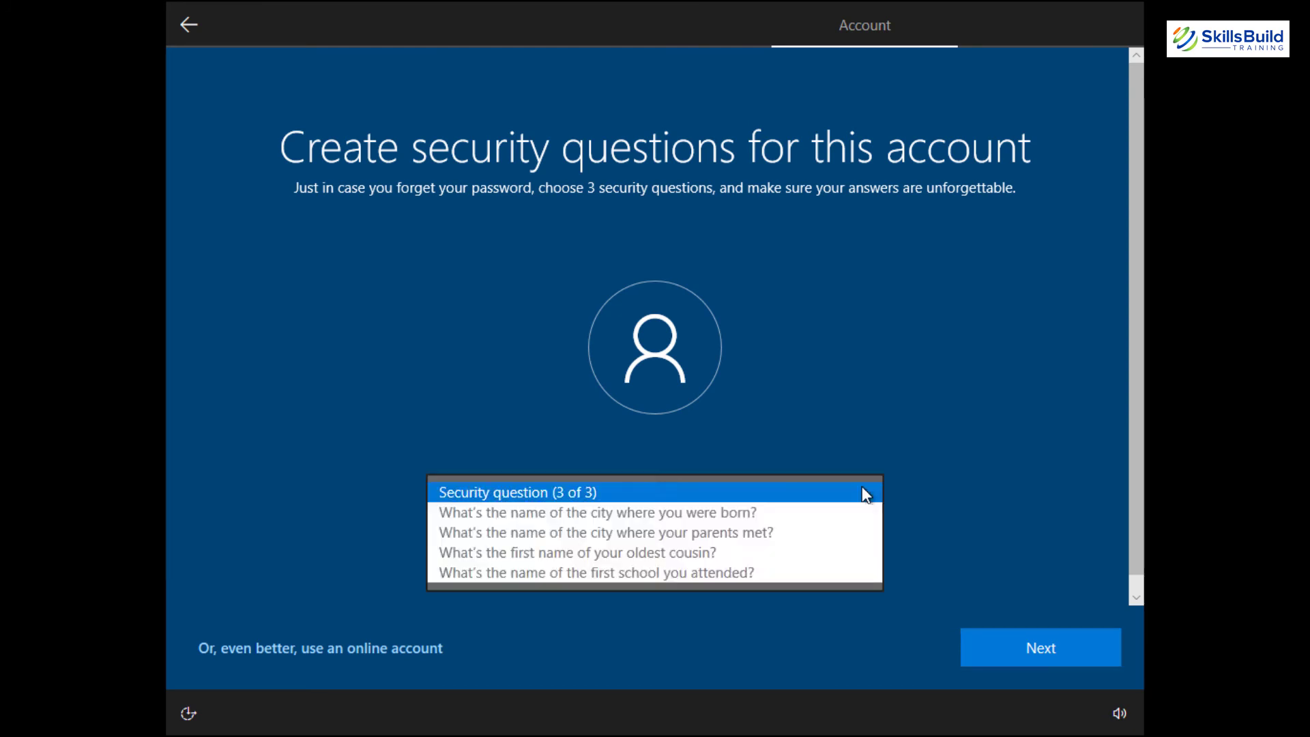
left_click(778, 532)
left_click(1041, 648)
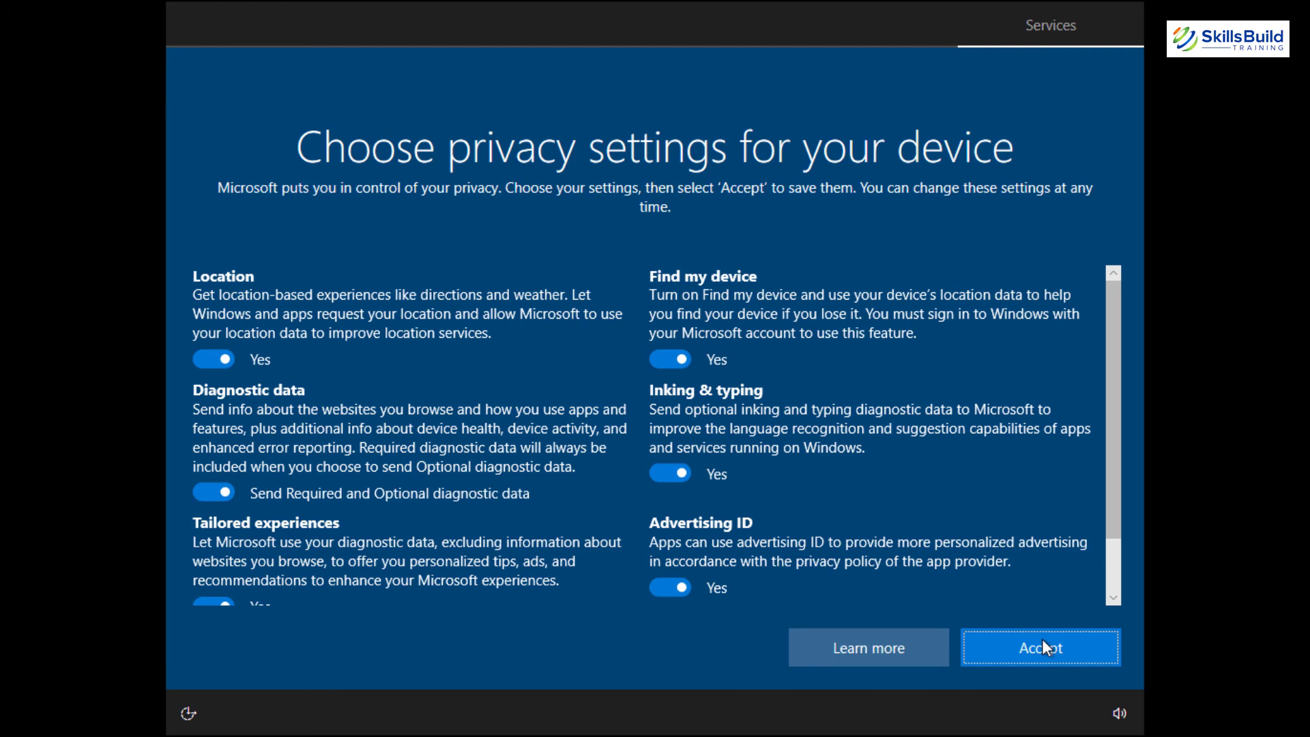
Accept the privacy settings and Cortana, then dismiss the display driver notification on the desktop
left_click(1044, 641)
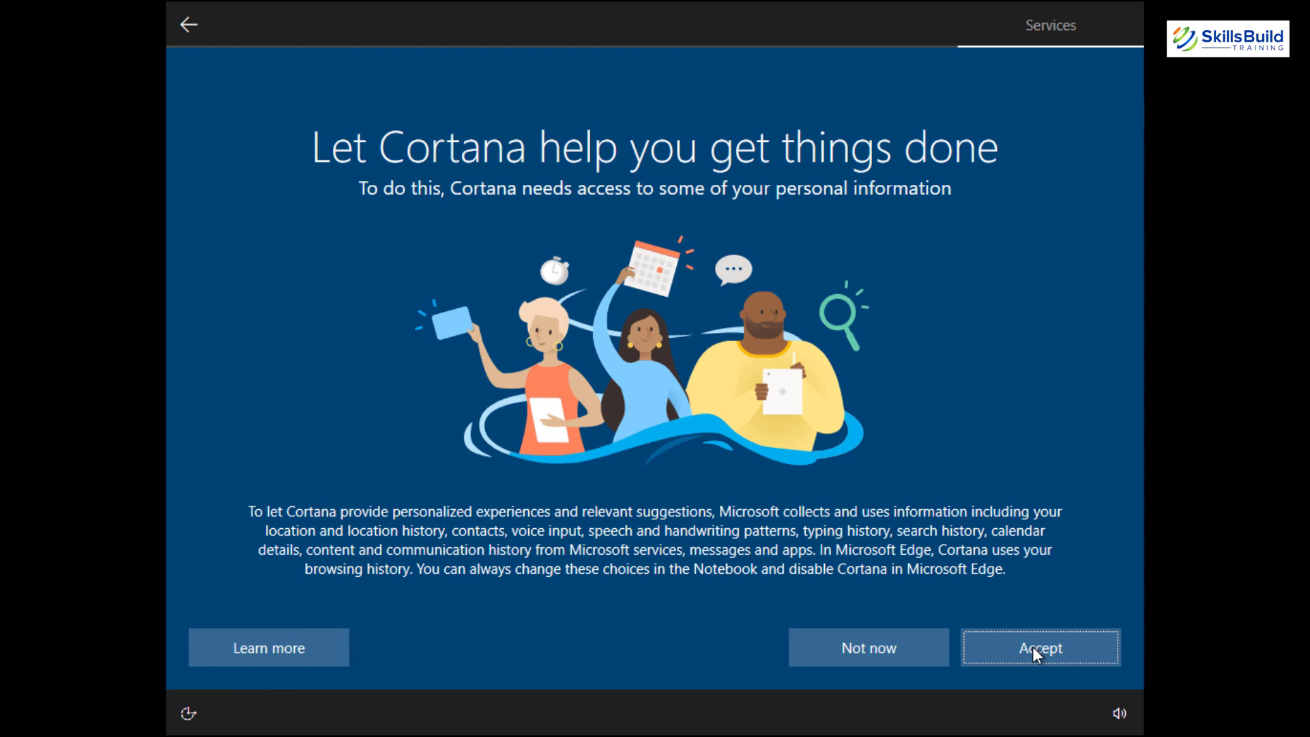
left_click(1033, 645)
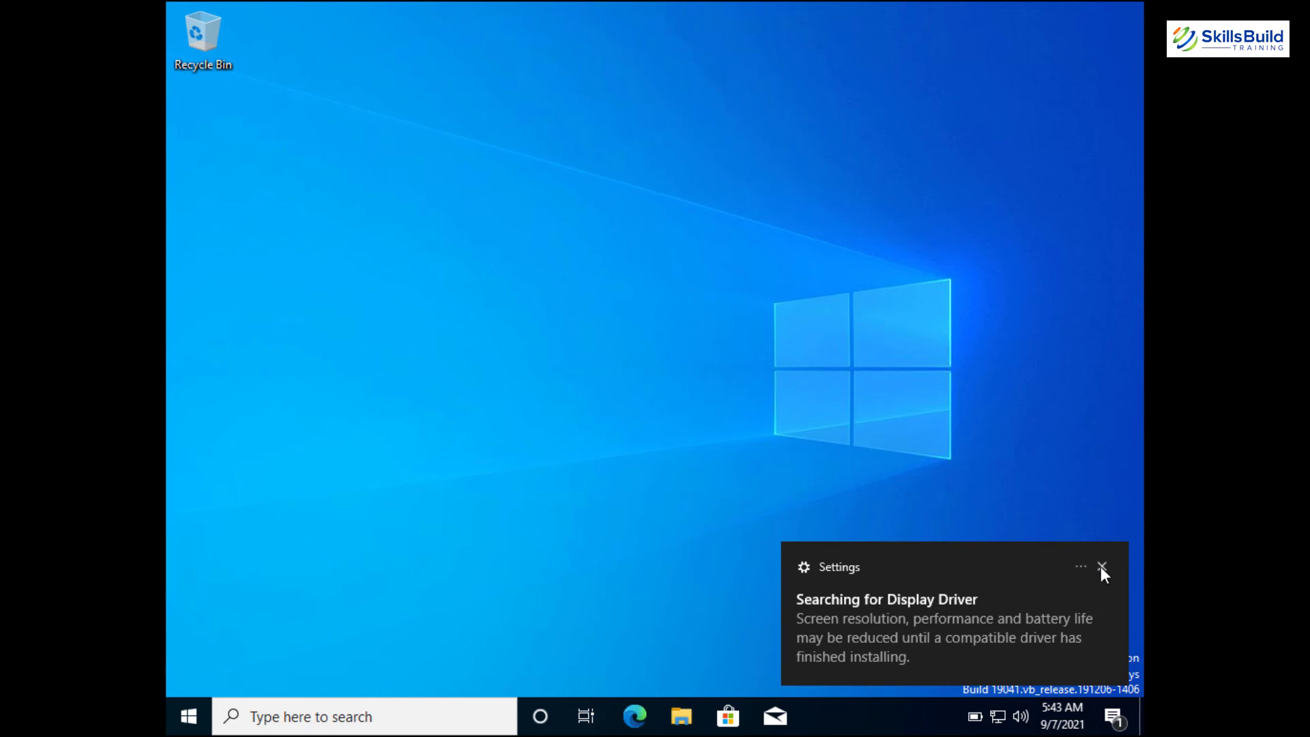
left_click(1102, 568)
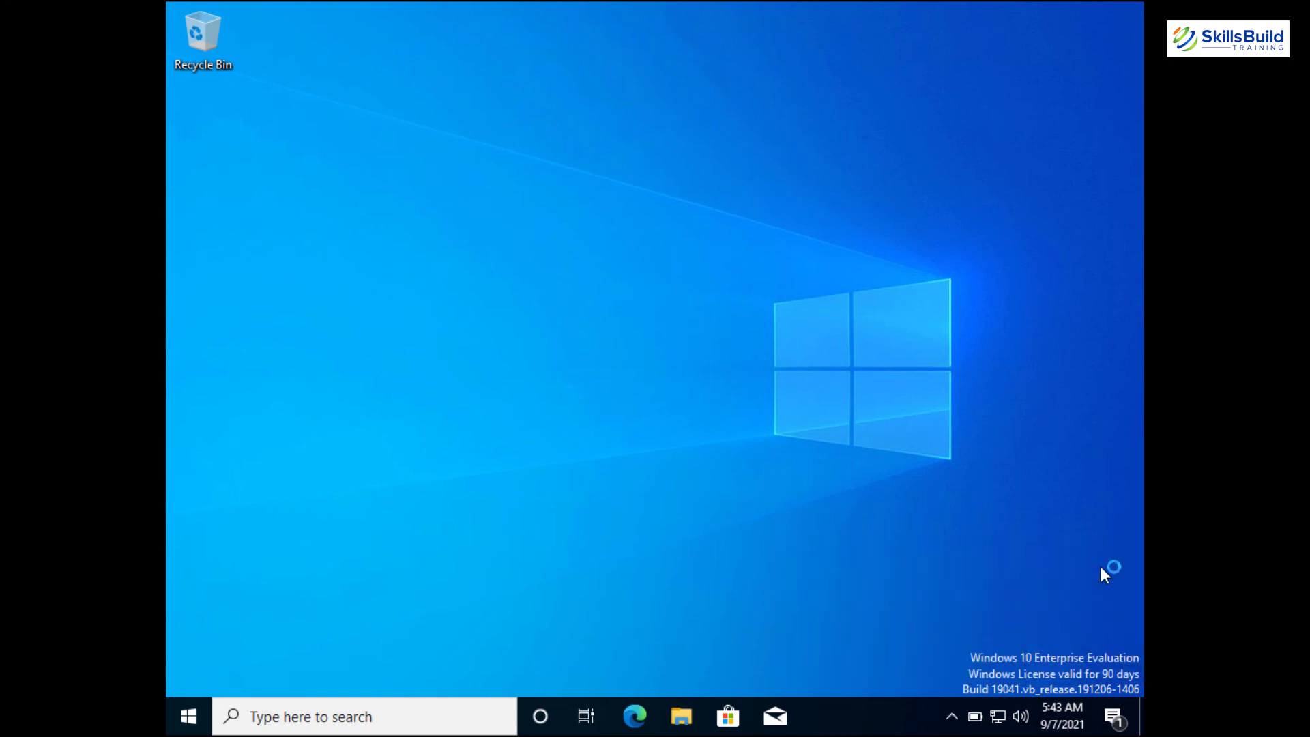